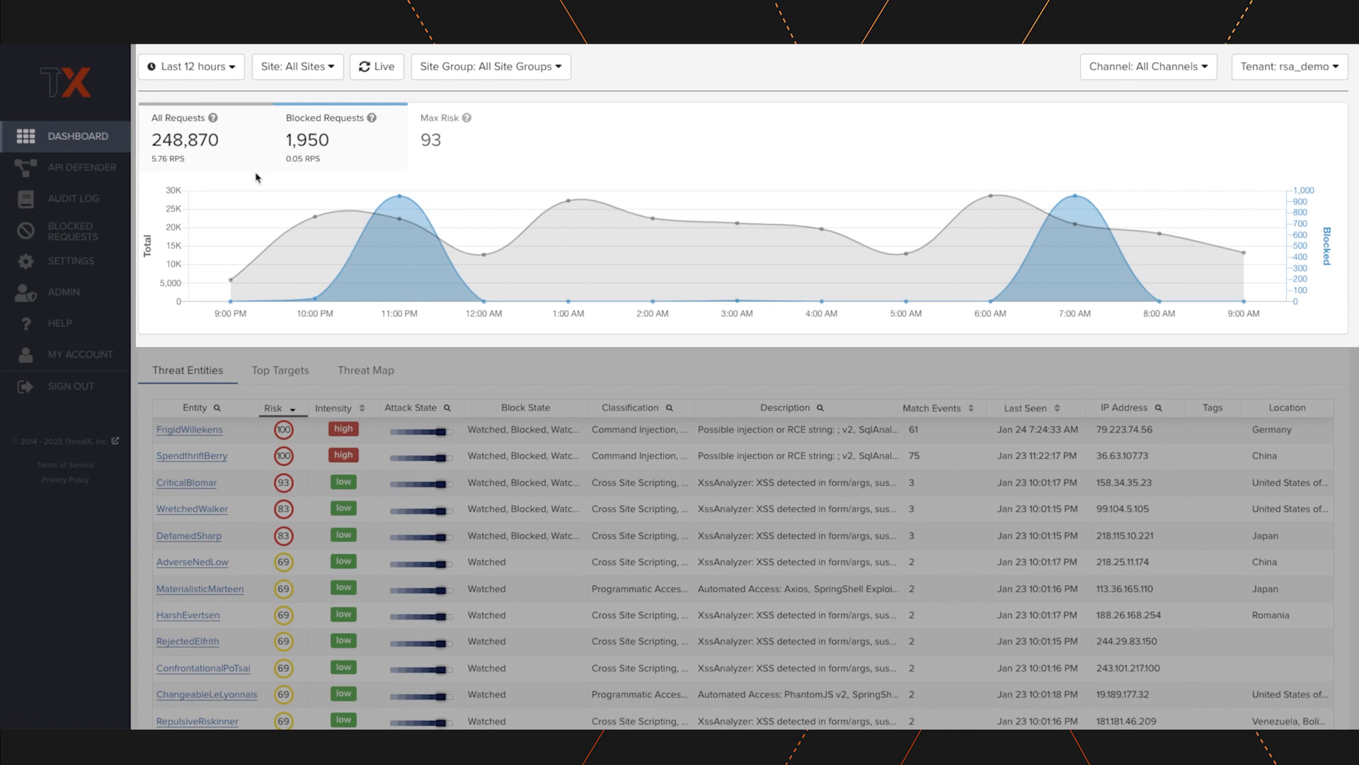
Set the dashboard's relative time range to the last 30 days.
left_click(233, 76)
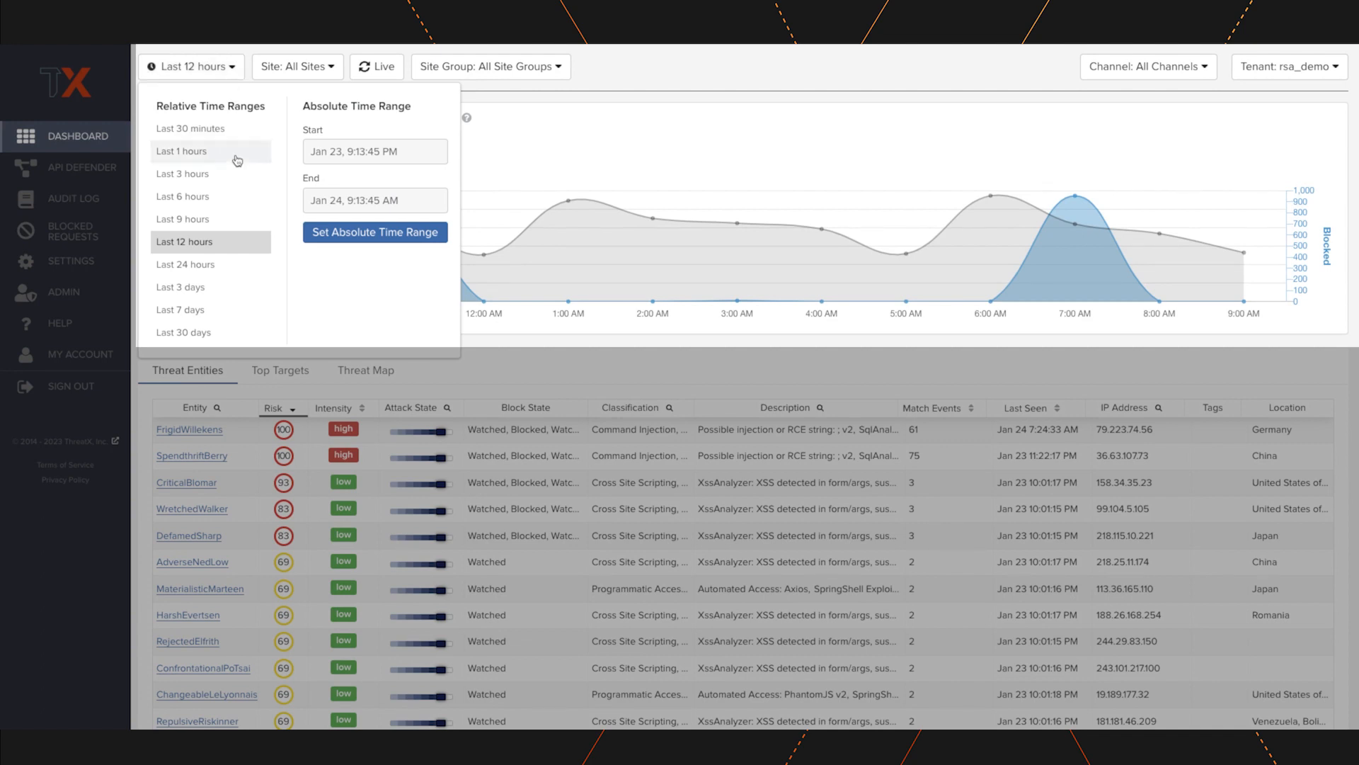
left_click(202, 331)
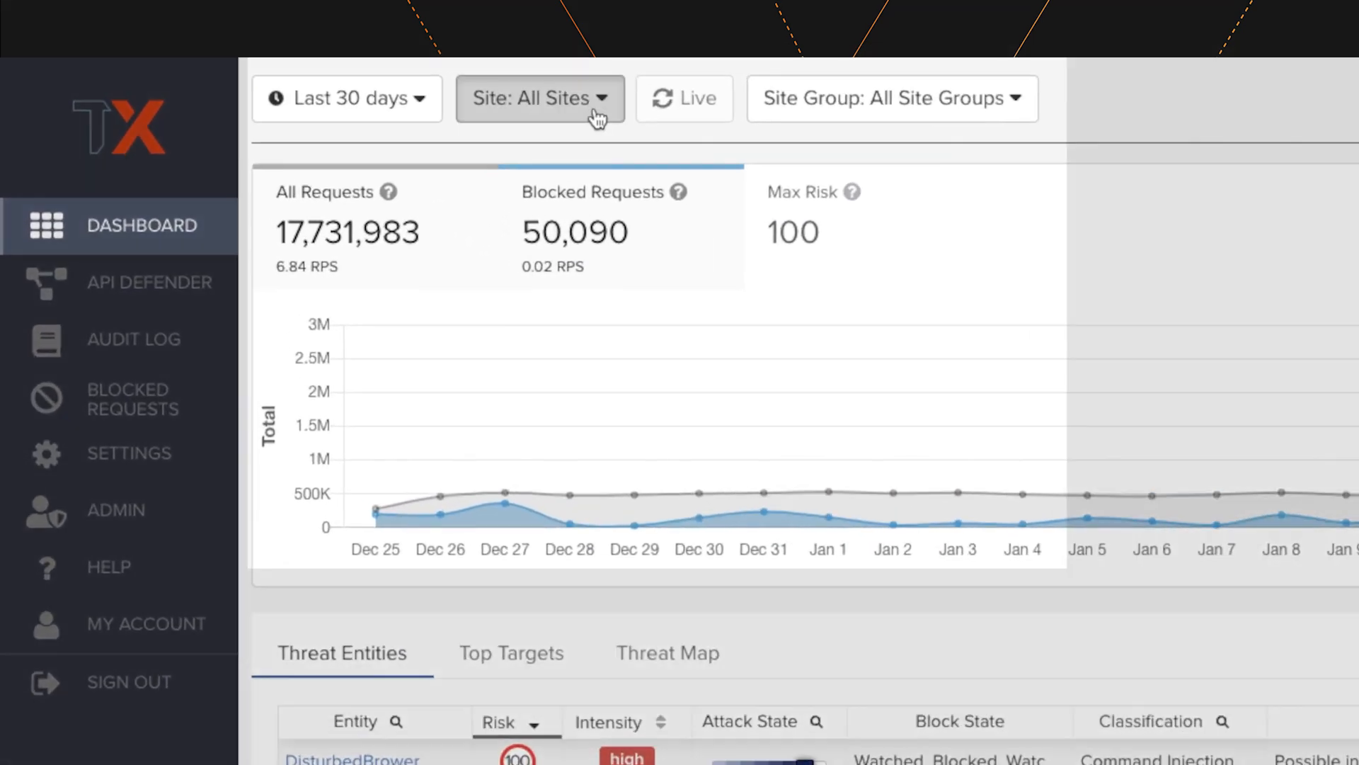
Look through the available site and site group filter options, leaving all sites and all site groups selected.
left_click(327, 70)
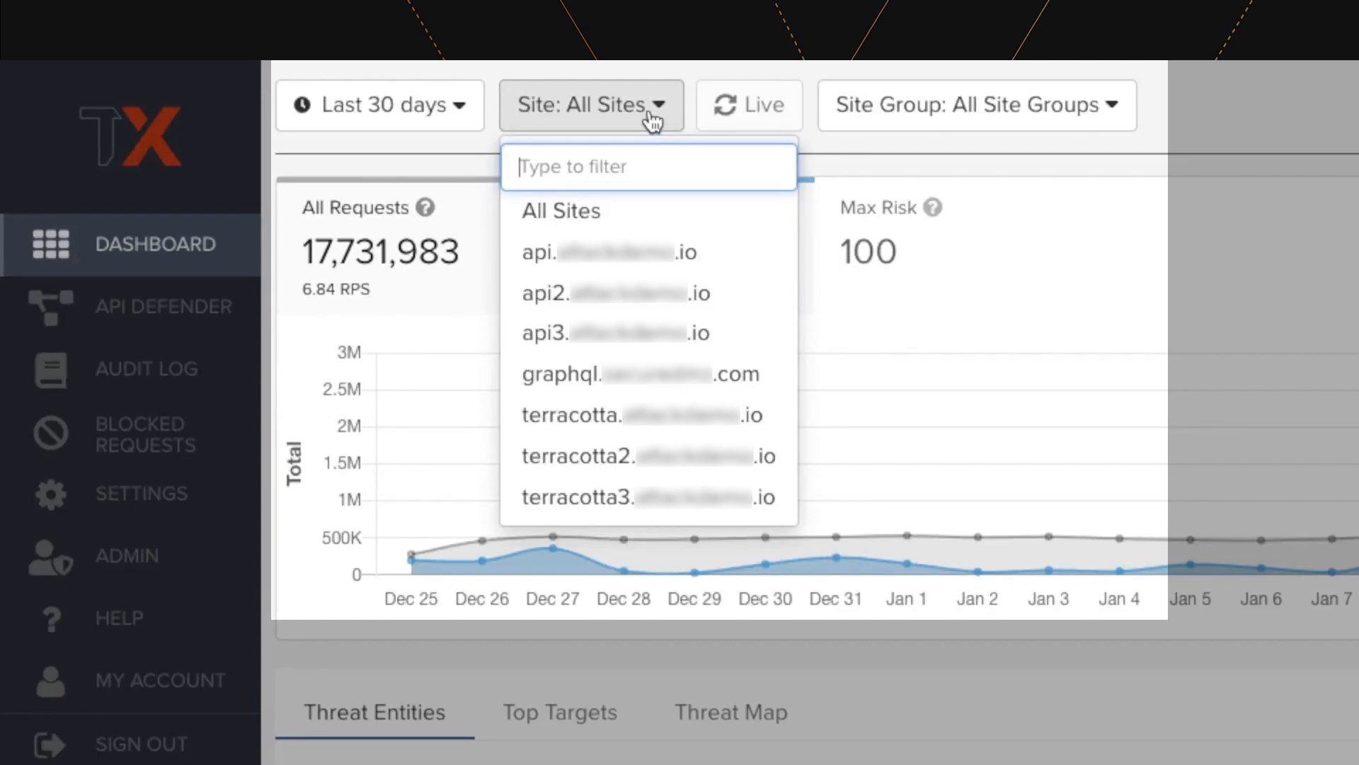
left_click(653, 121)
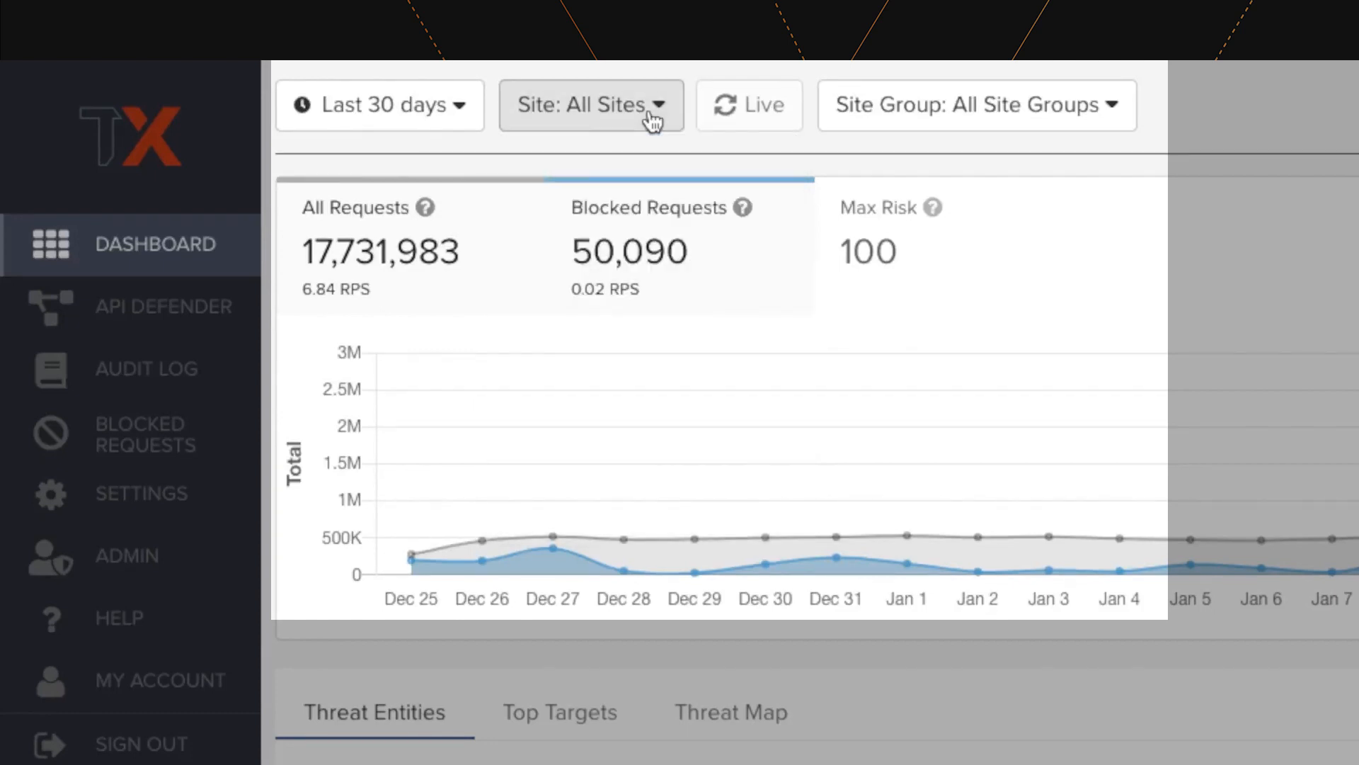
left_click(1111, 135)
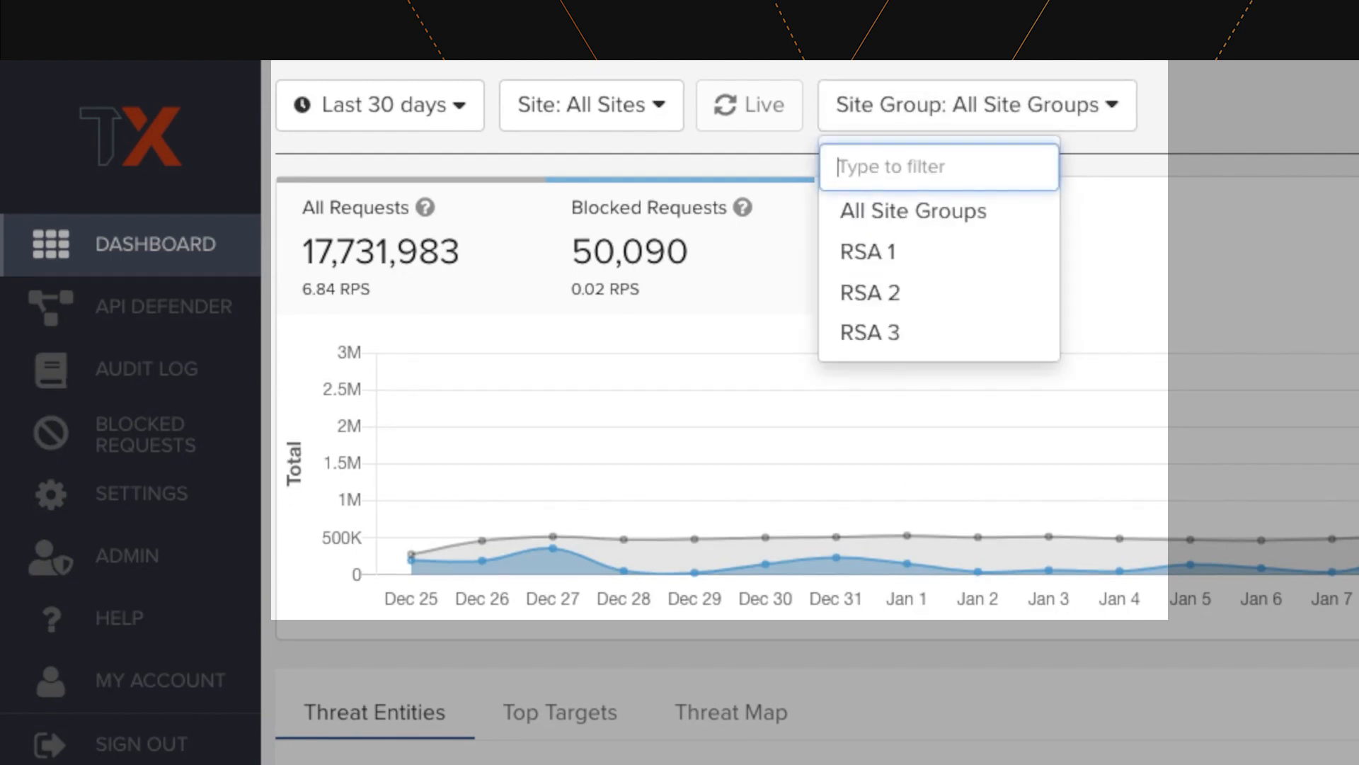
left_click(1134, 107)
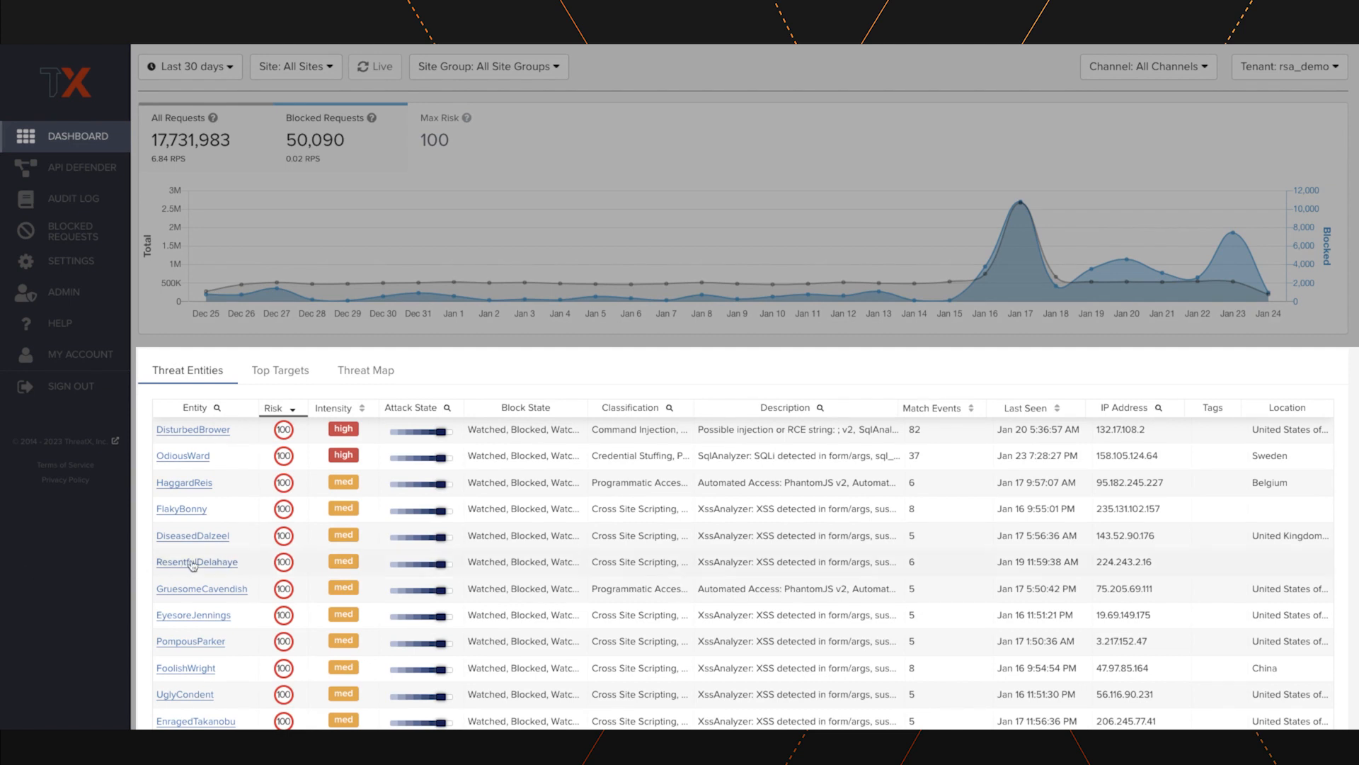
Sort the threat entities by last seen, and re-sort them by match events.
left_click(1059, 409)
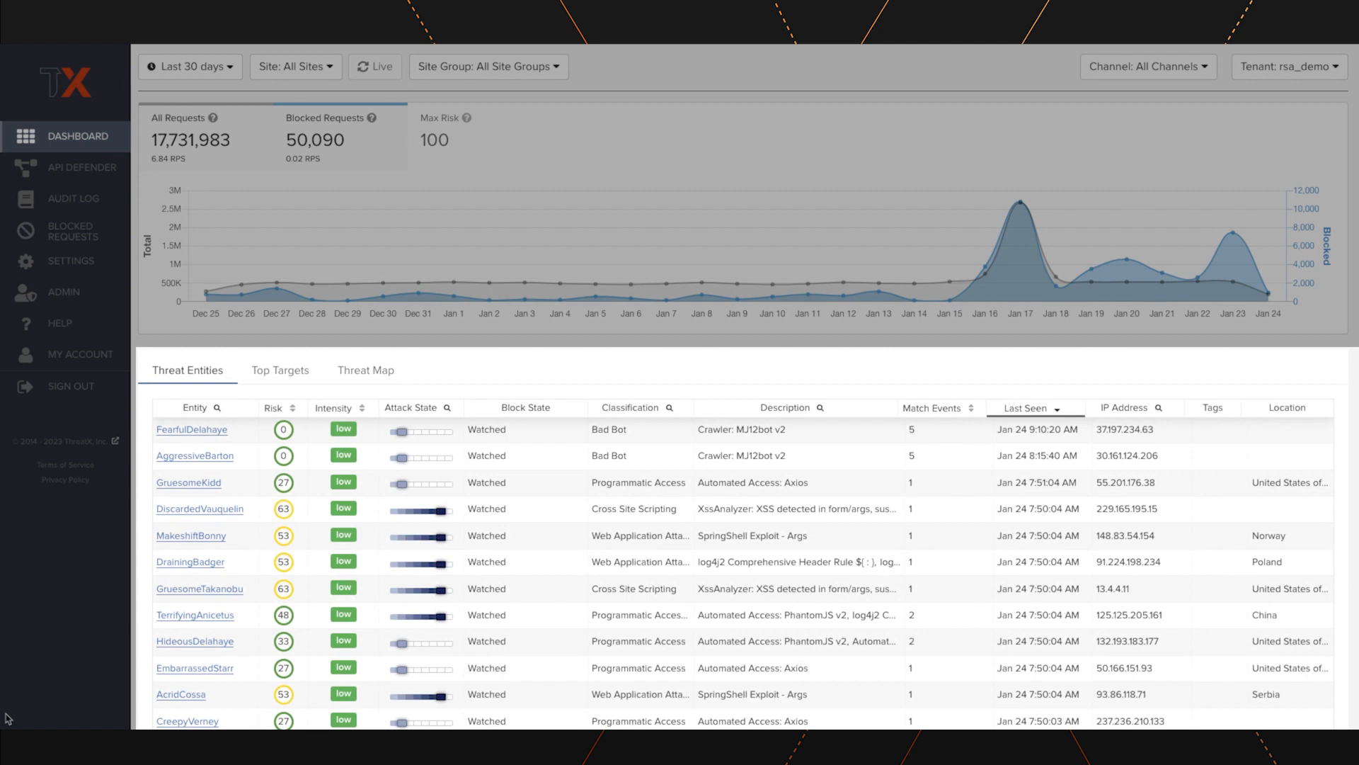
left_click(971, 409)
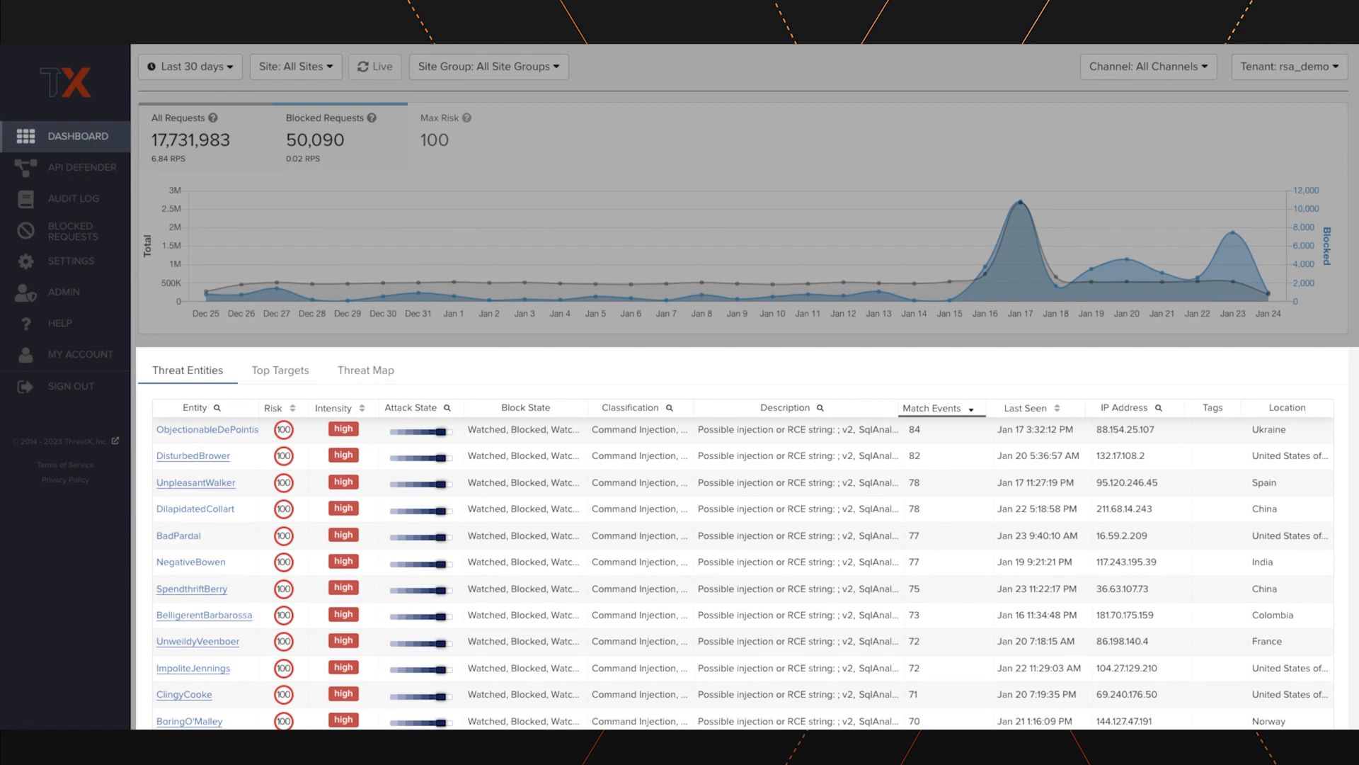
View the filter options for the threat entities' descriptions, and close them without selecting any.
left_click(820, 408)
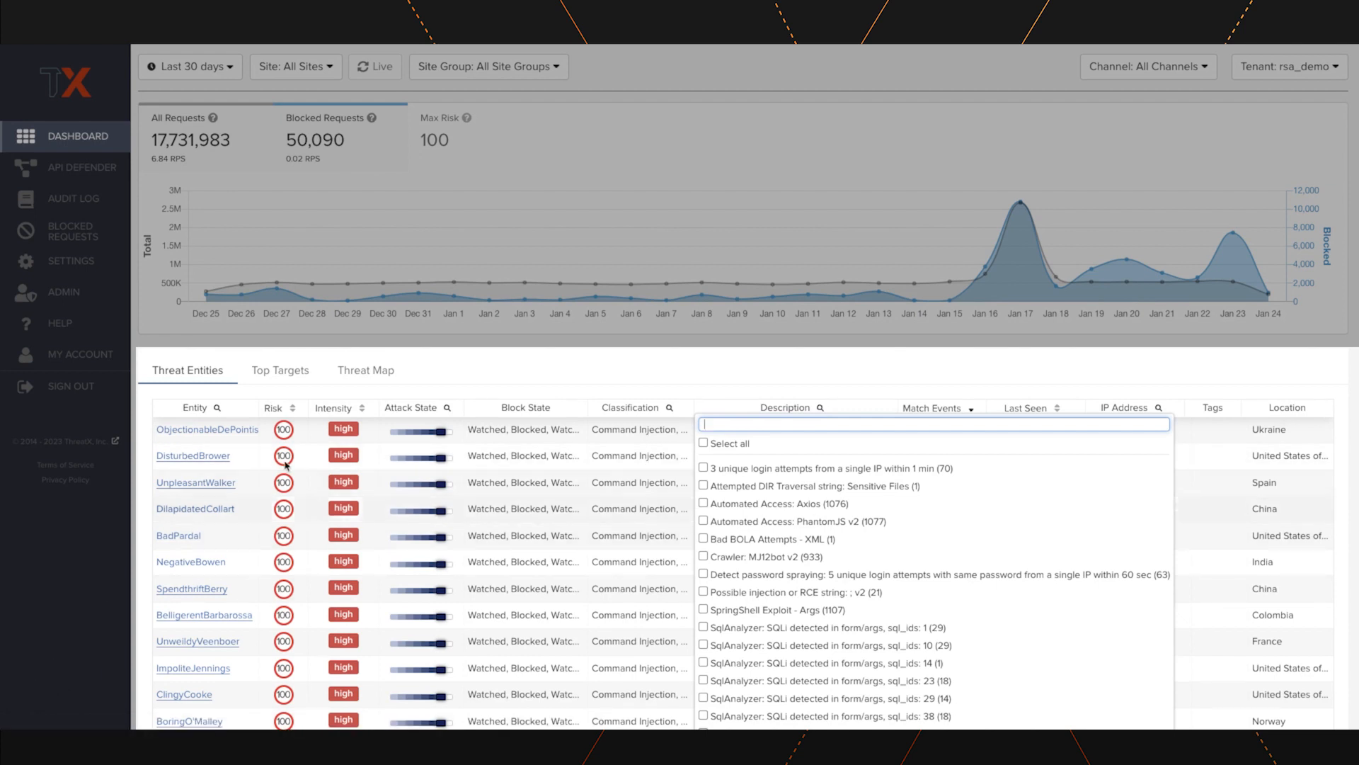
left_click(818, 408)
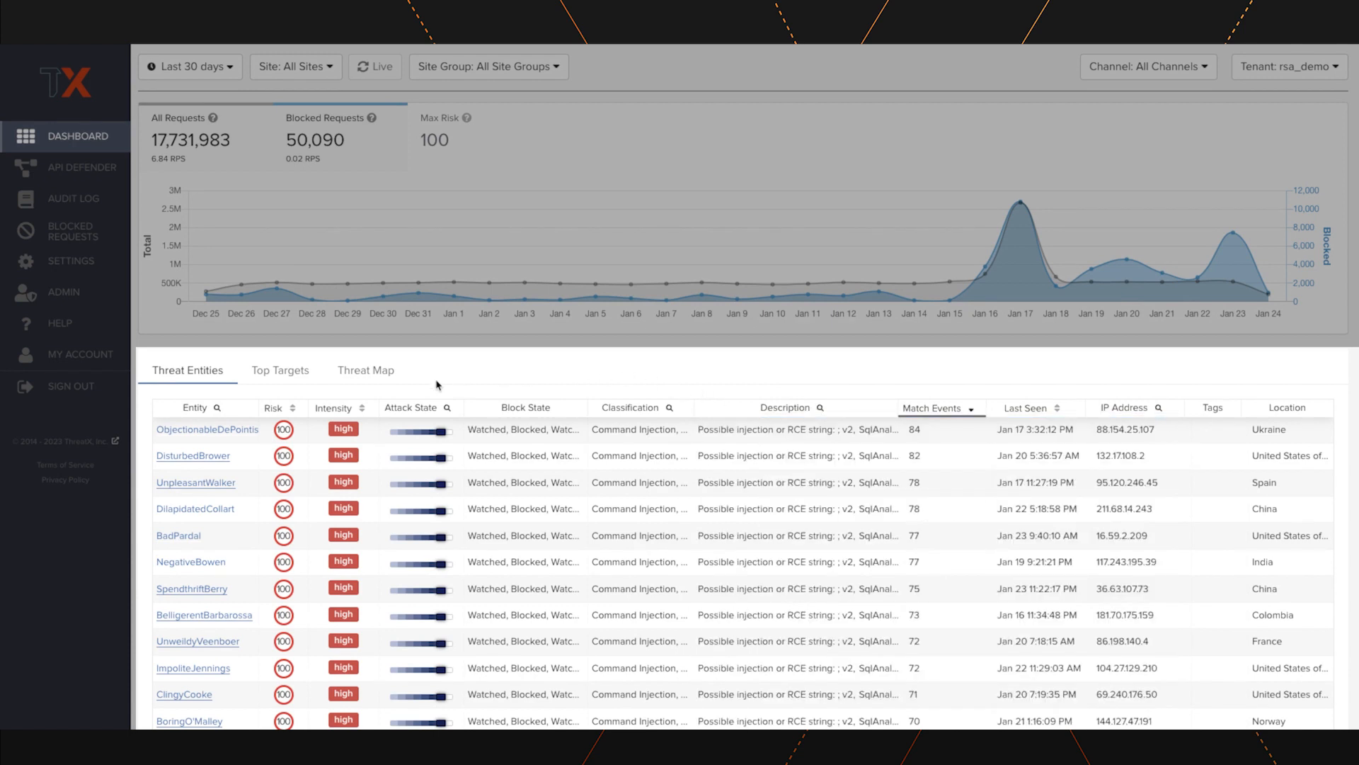
Filter the threat entities by the Exploitation attack state, and remove that filter again.
left_click(446, 408)
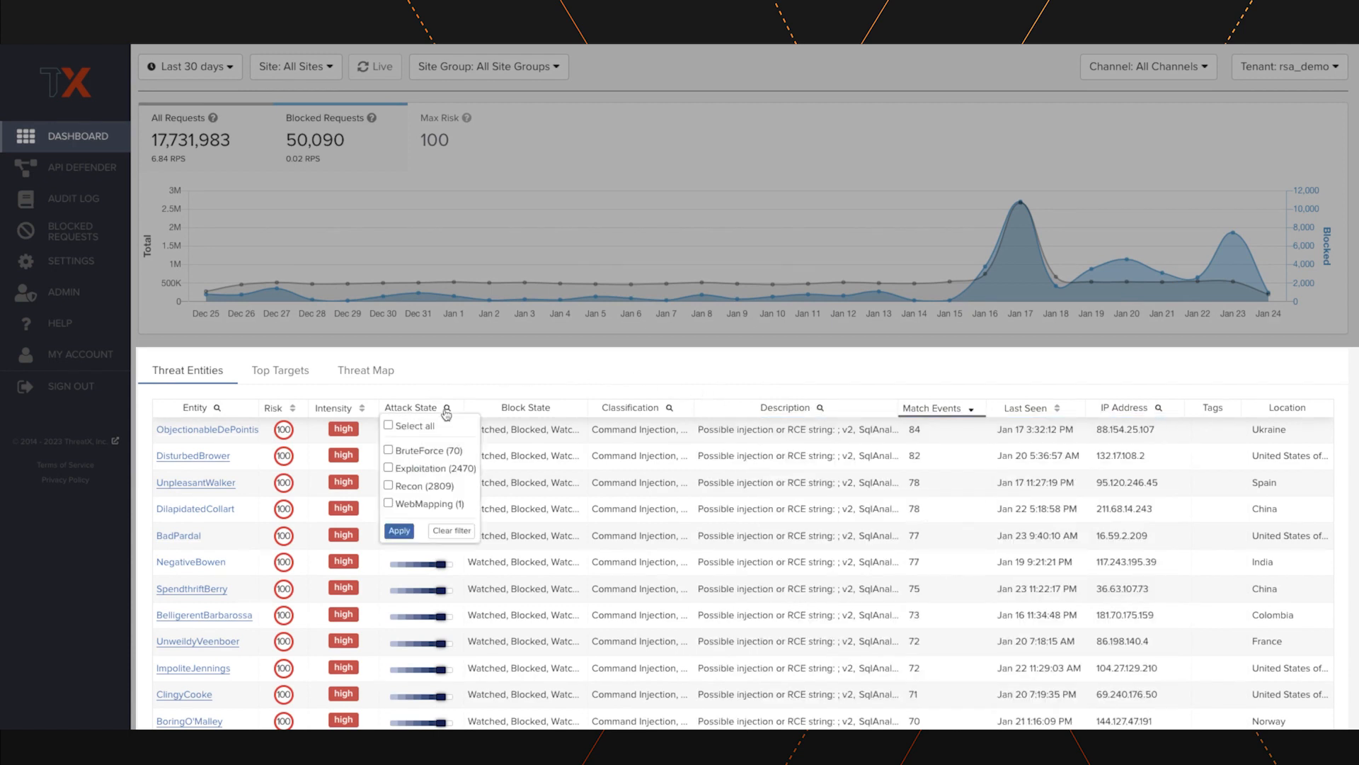
left_click(395, 471)
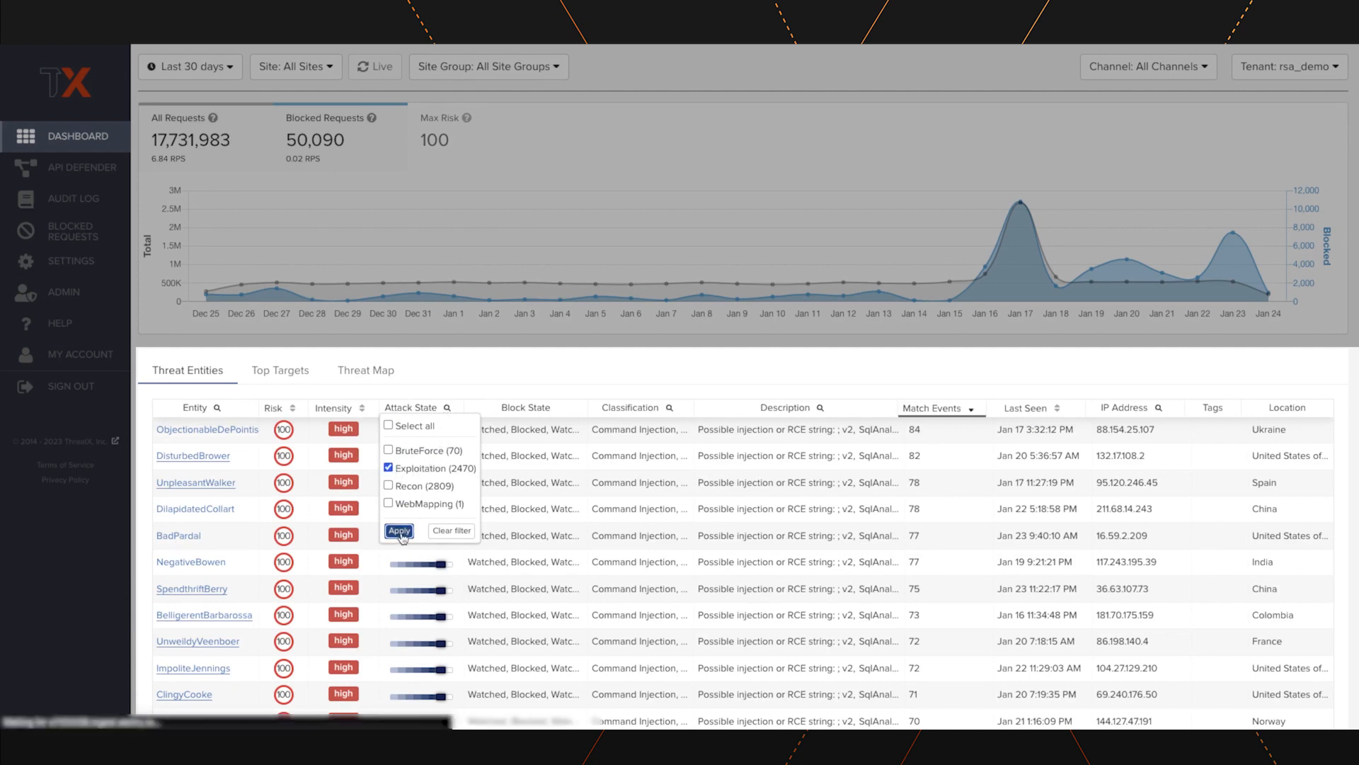
left_click(399, 531)
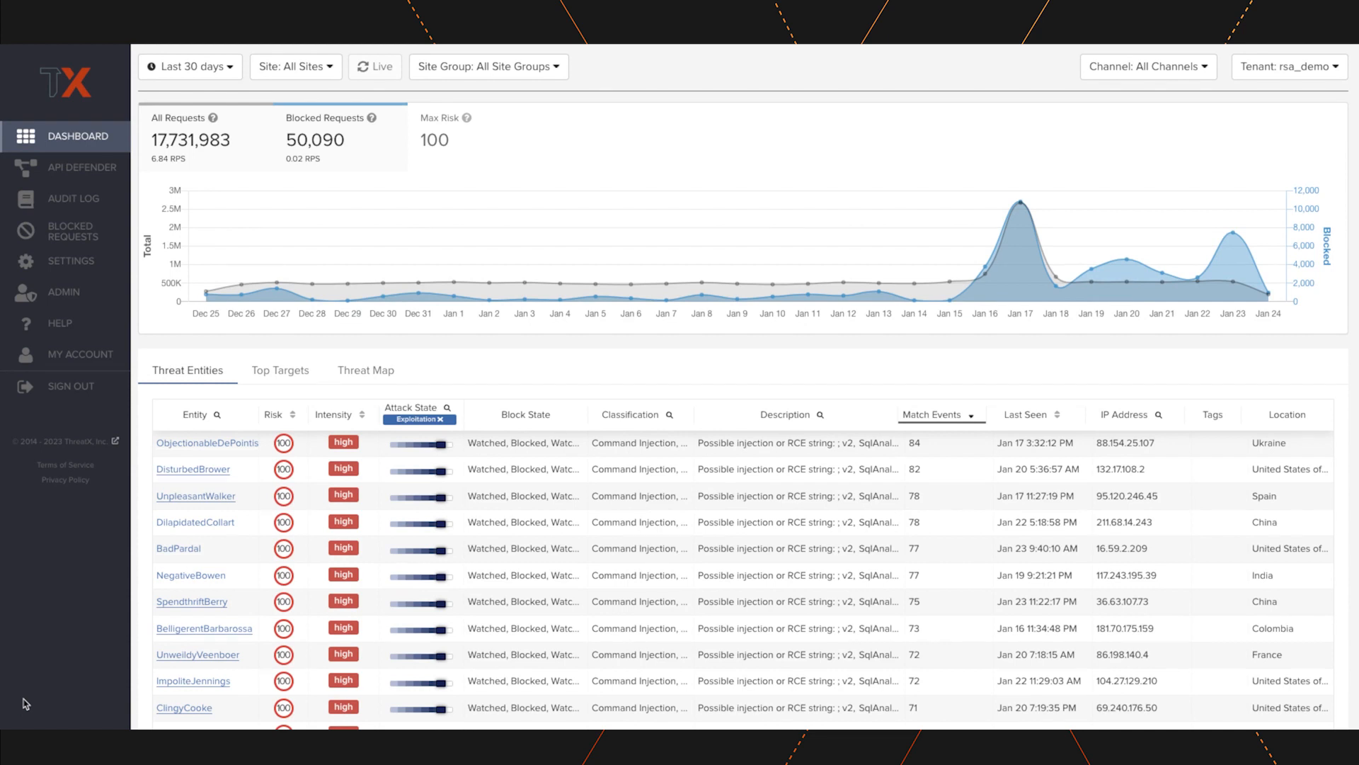
left_click(442, 419)
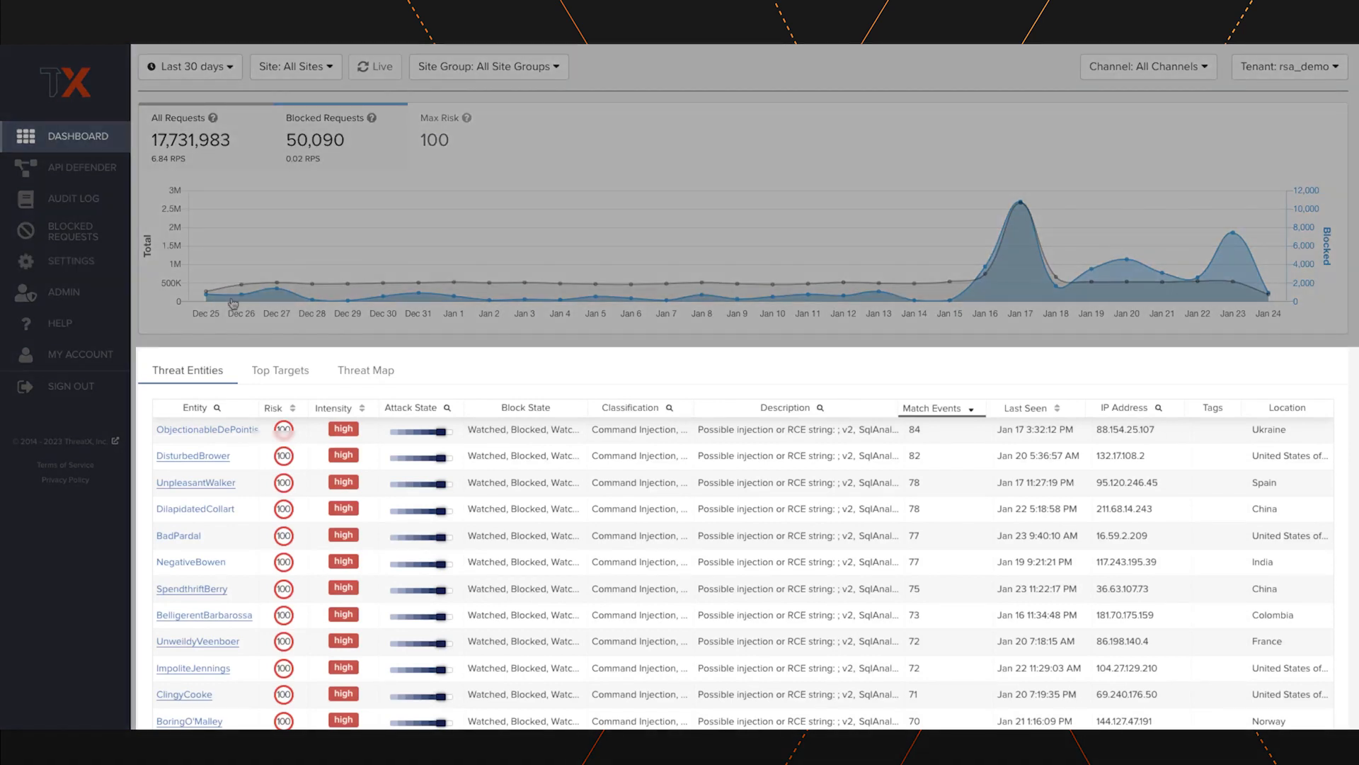
Examine the top targets by expanding the terracotta2 site and its /login endpoint, and collapse both again.
left_click(263, 375)
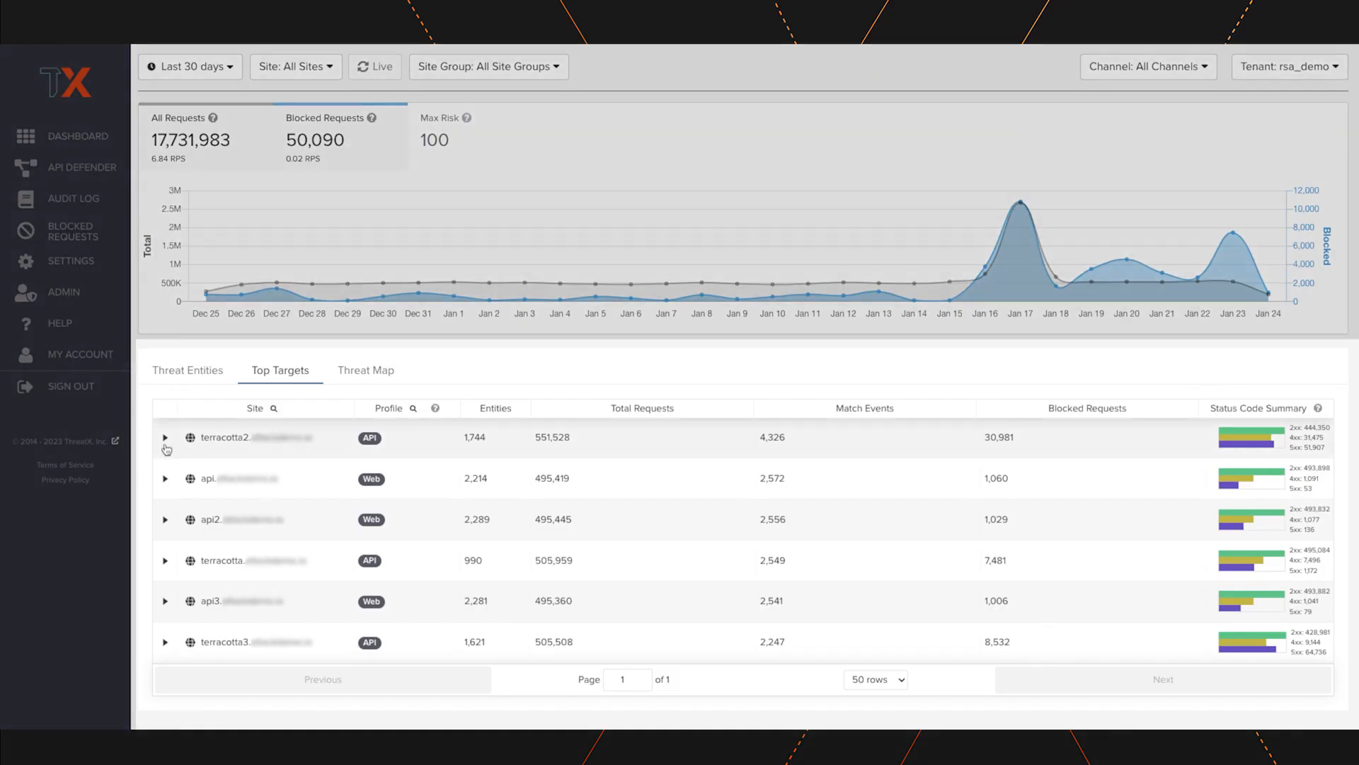
left_click(165, 445)
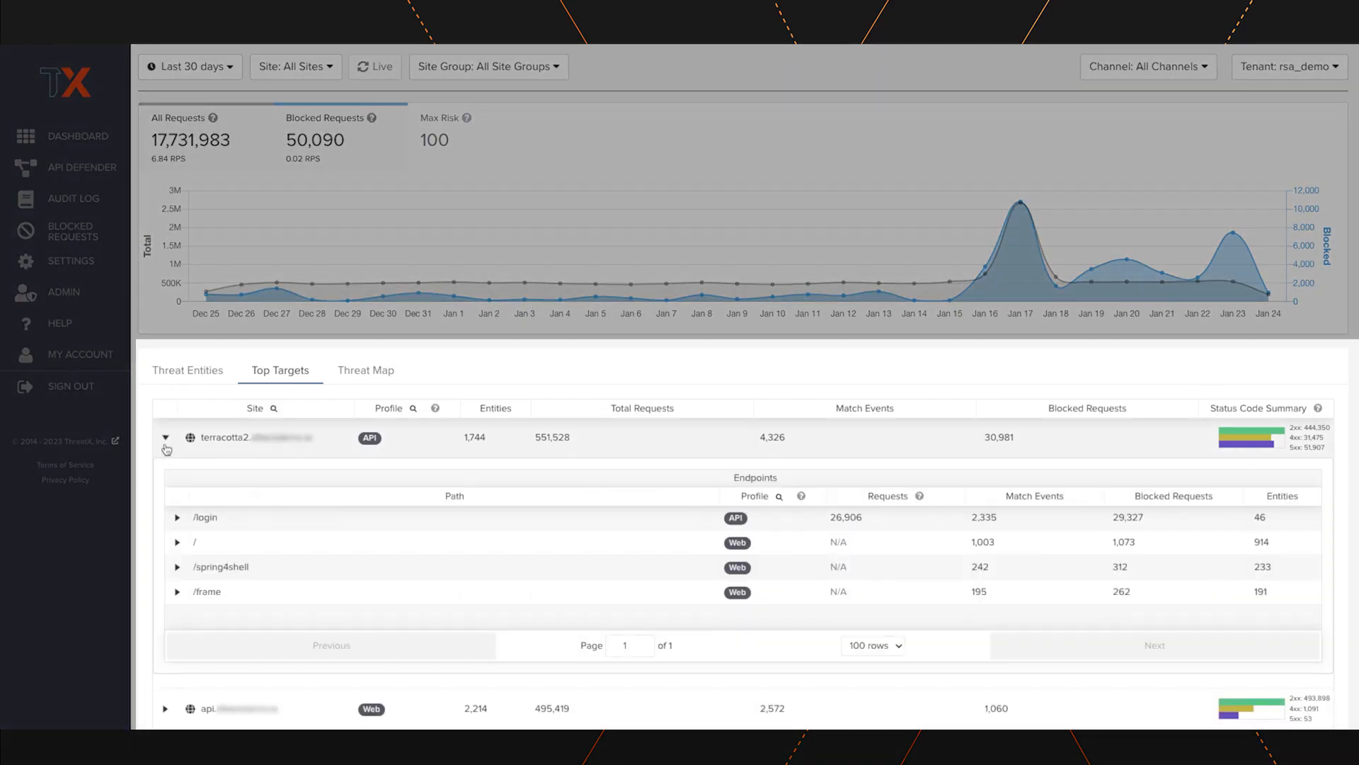
left_click(176, 517)
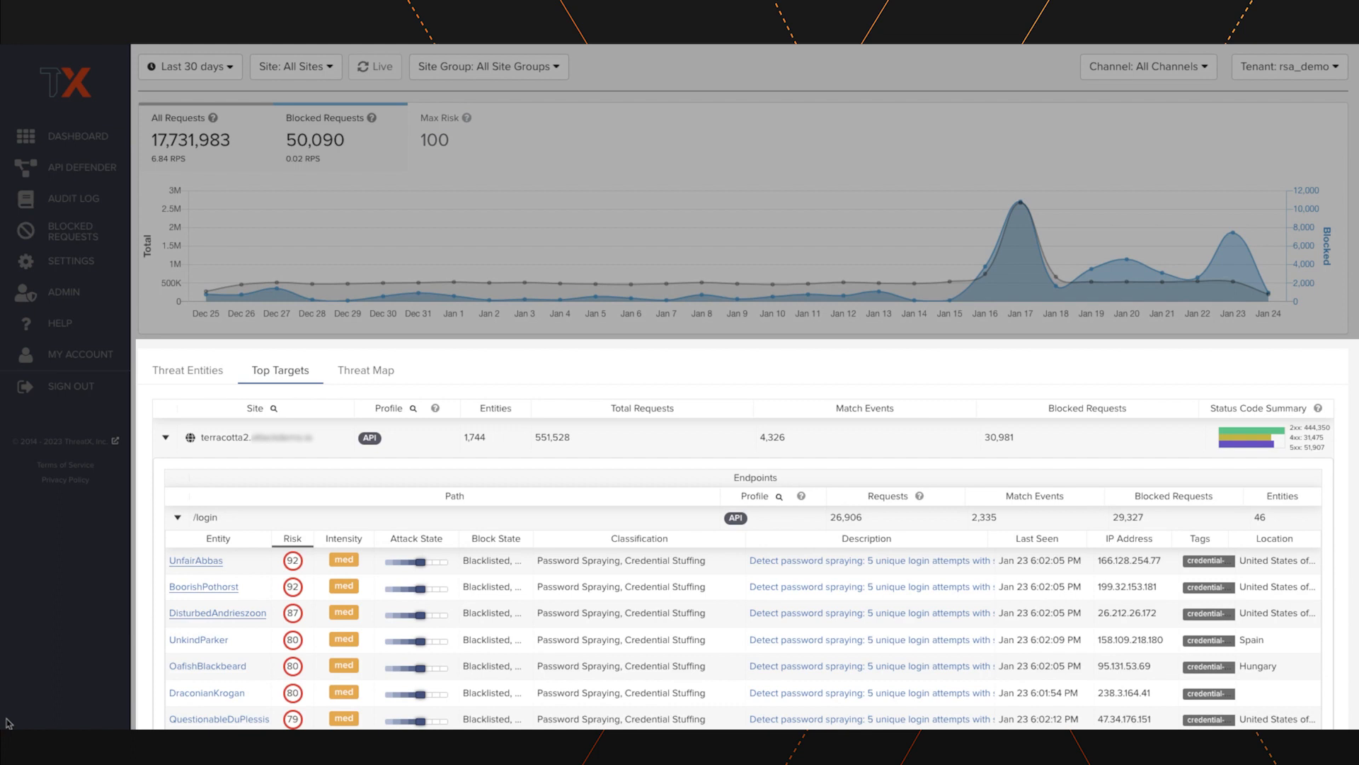
left_click(176, 517)
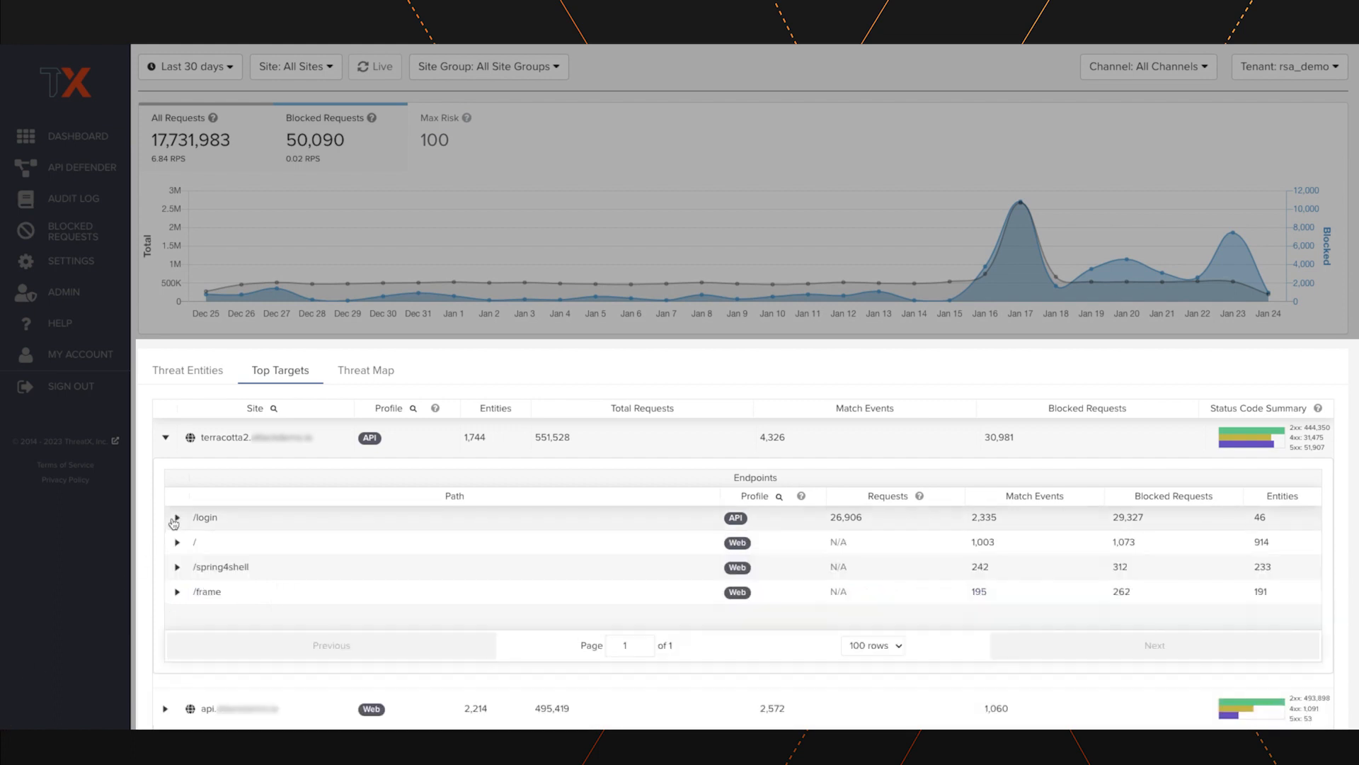
left_click(166, 440)
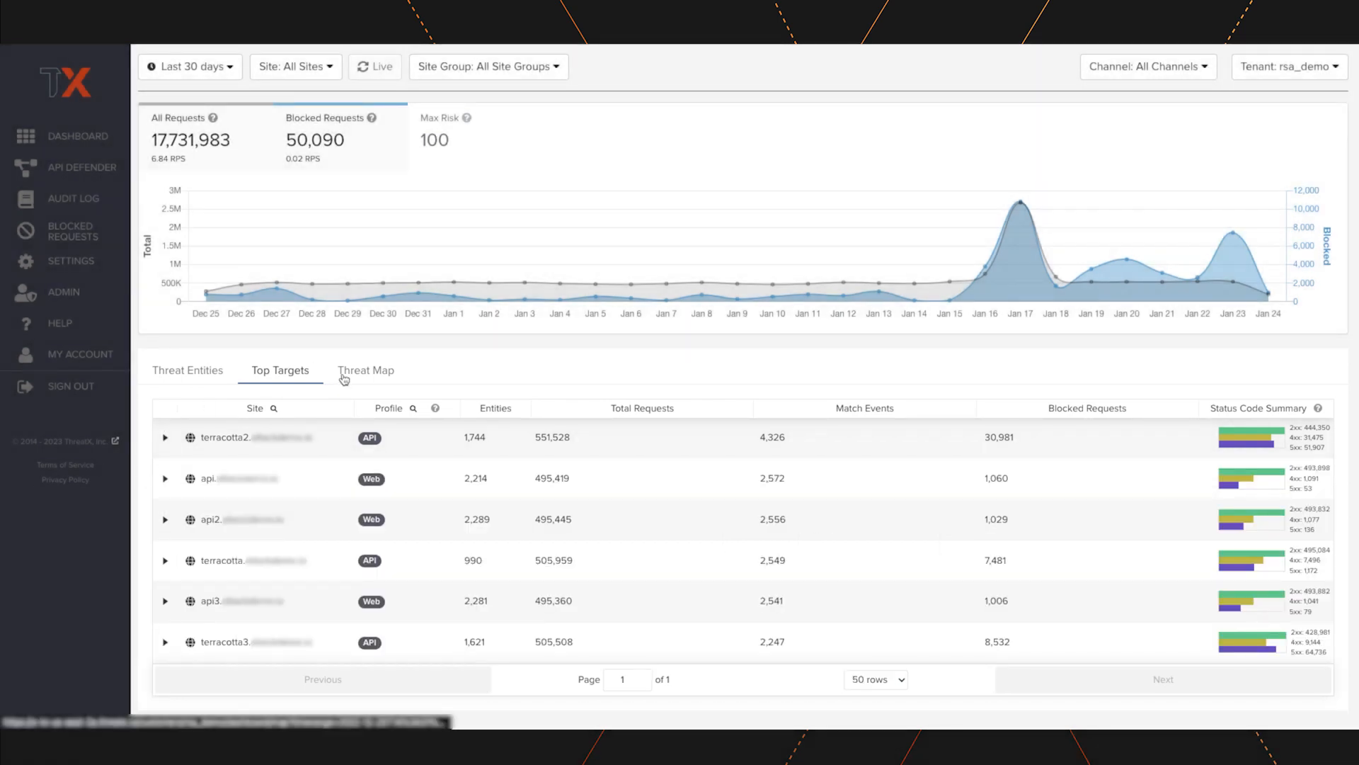
View the threat map with its list of riskiest entities, and inspect China on the map.
left_click(344, 379)
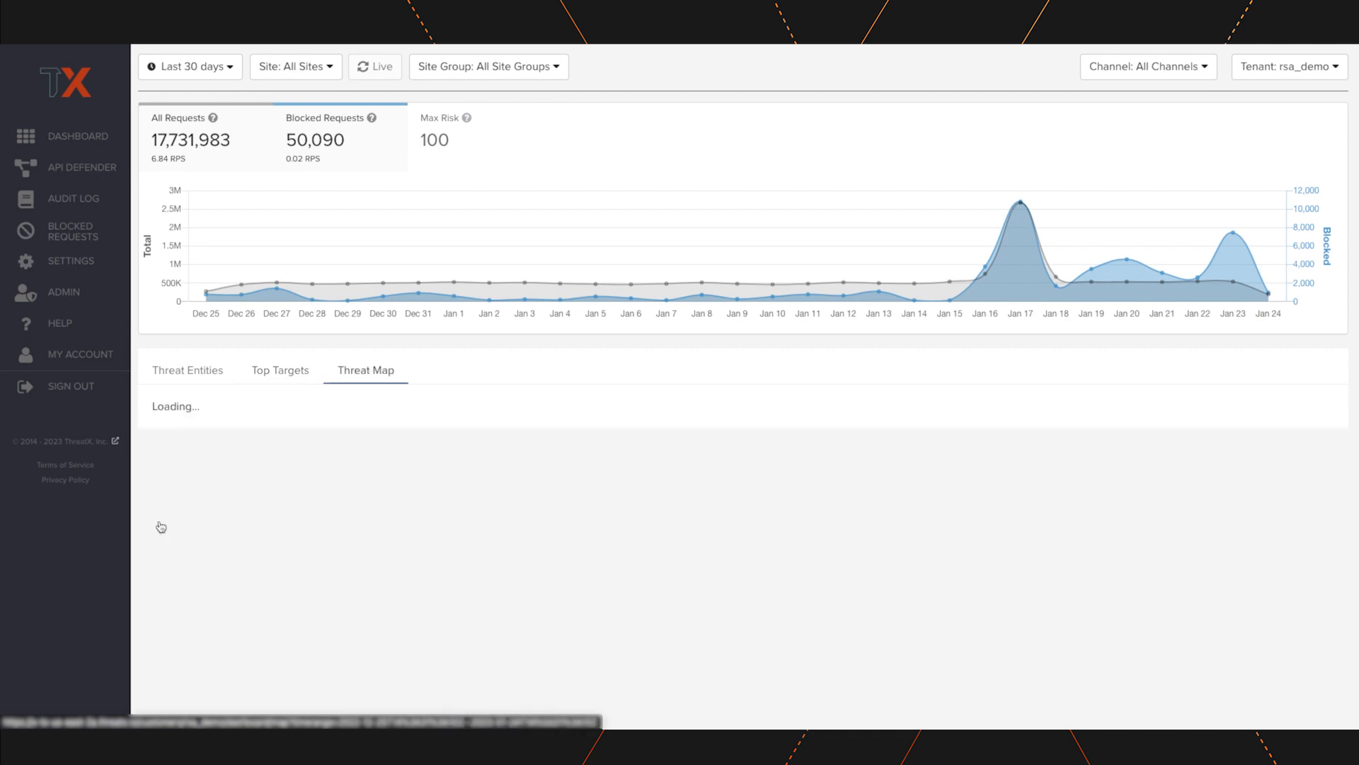
scroll(136, 624, "down", 1)
scroll(136, 623, "down", 4)
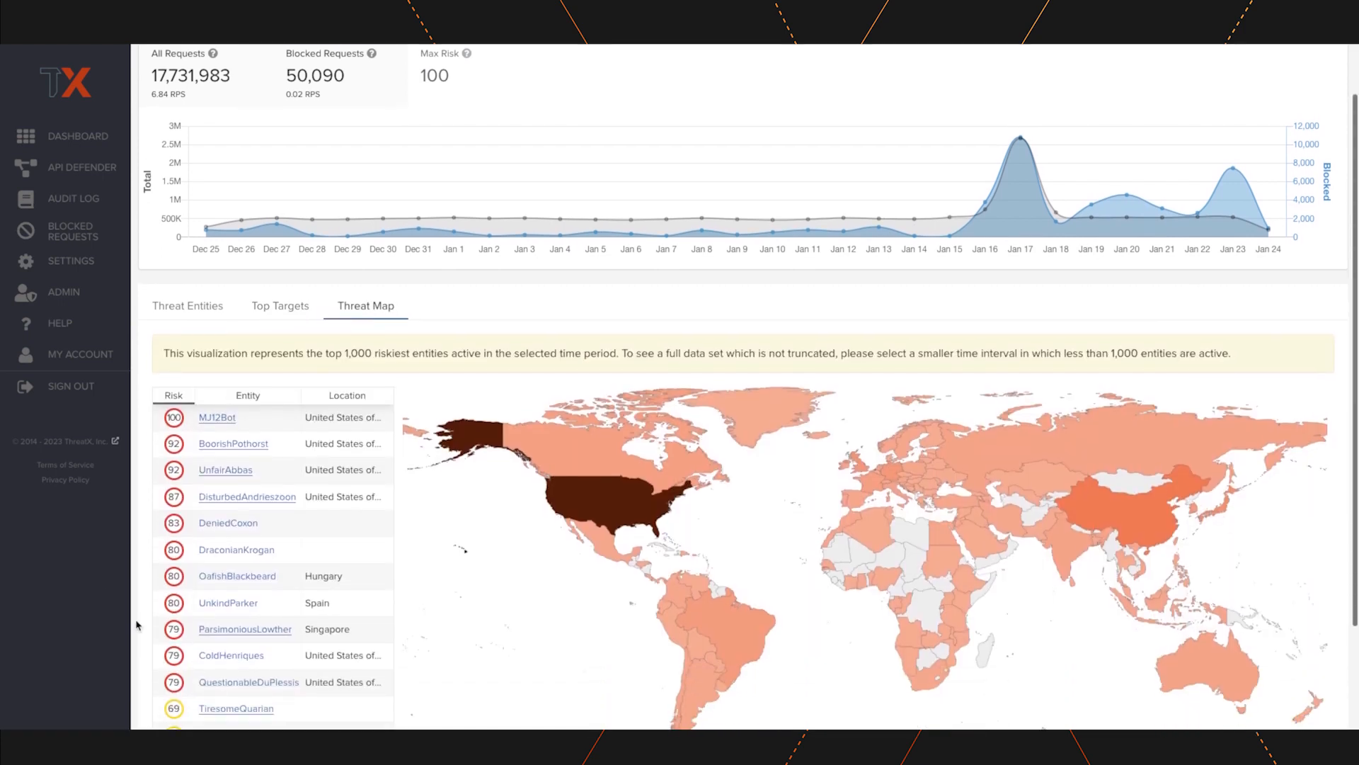
scroll(136, 623, "down", 1)
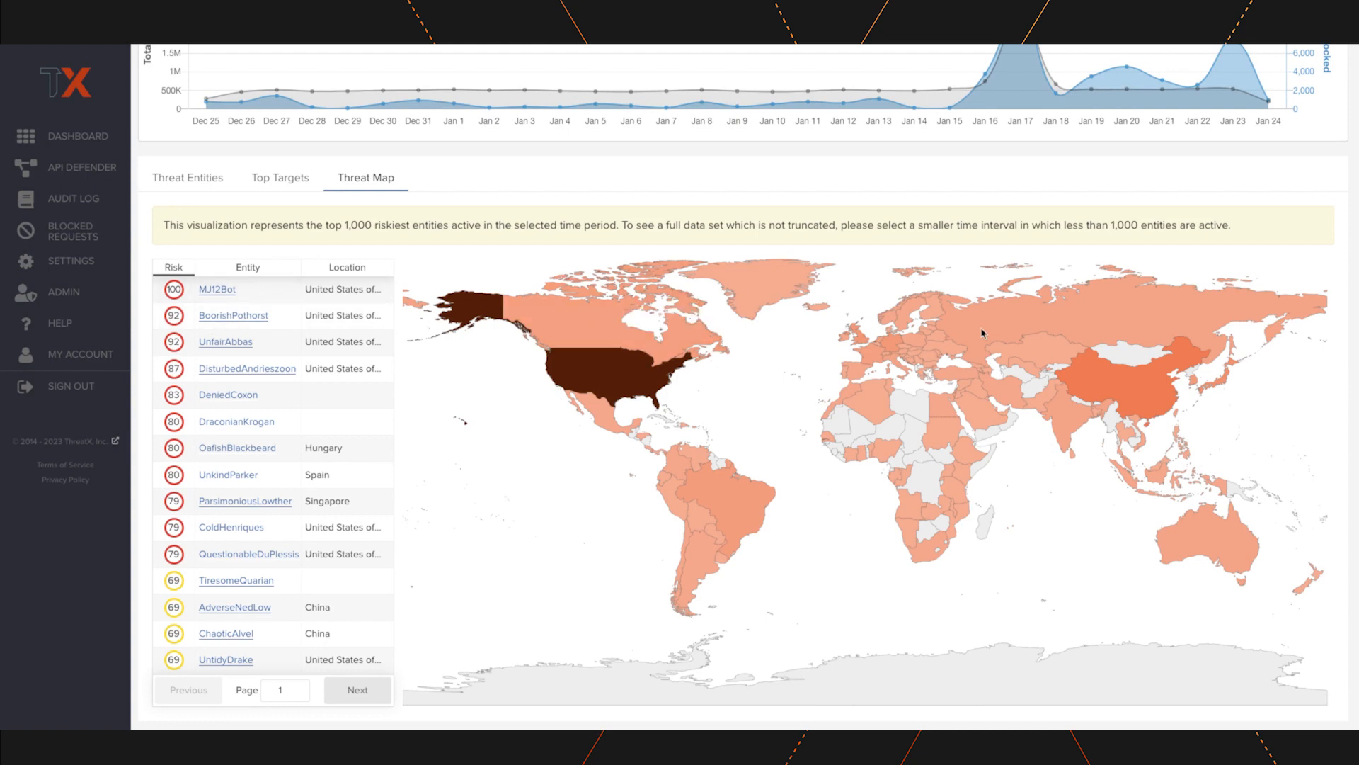
mouse_move(1110, 383)
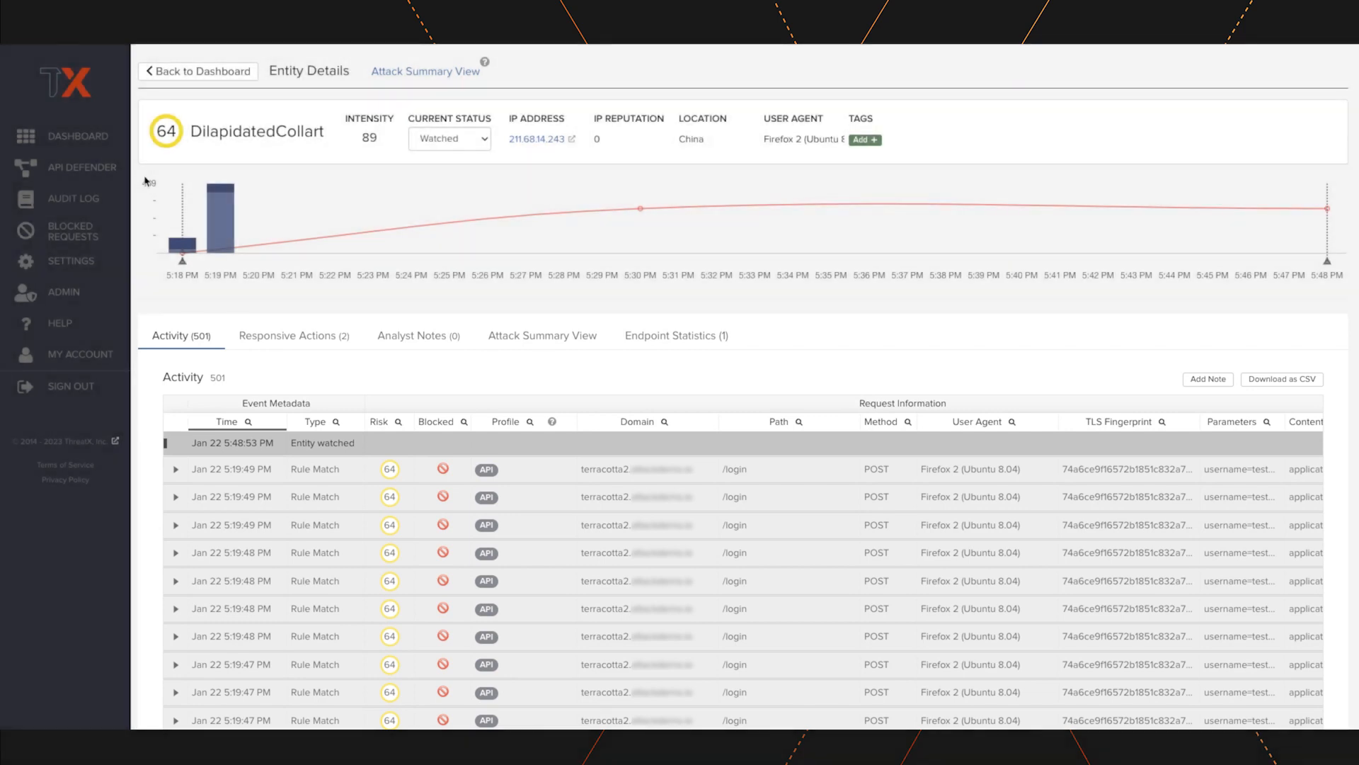
Inspect the DilapidatedCollart entity's activity timeline and view the filter options for its Blocked column.
mouse_move(185, 251)
mouse_move(1329, 268)
left_click(465, 422)
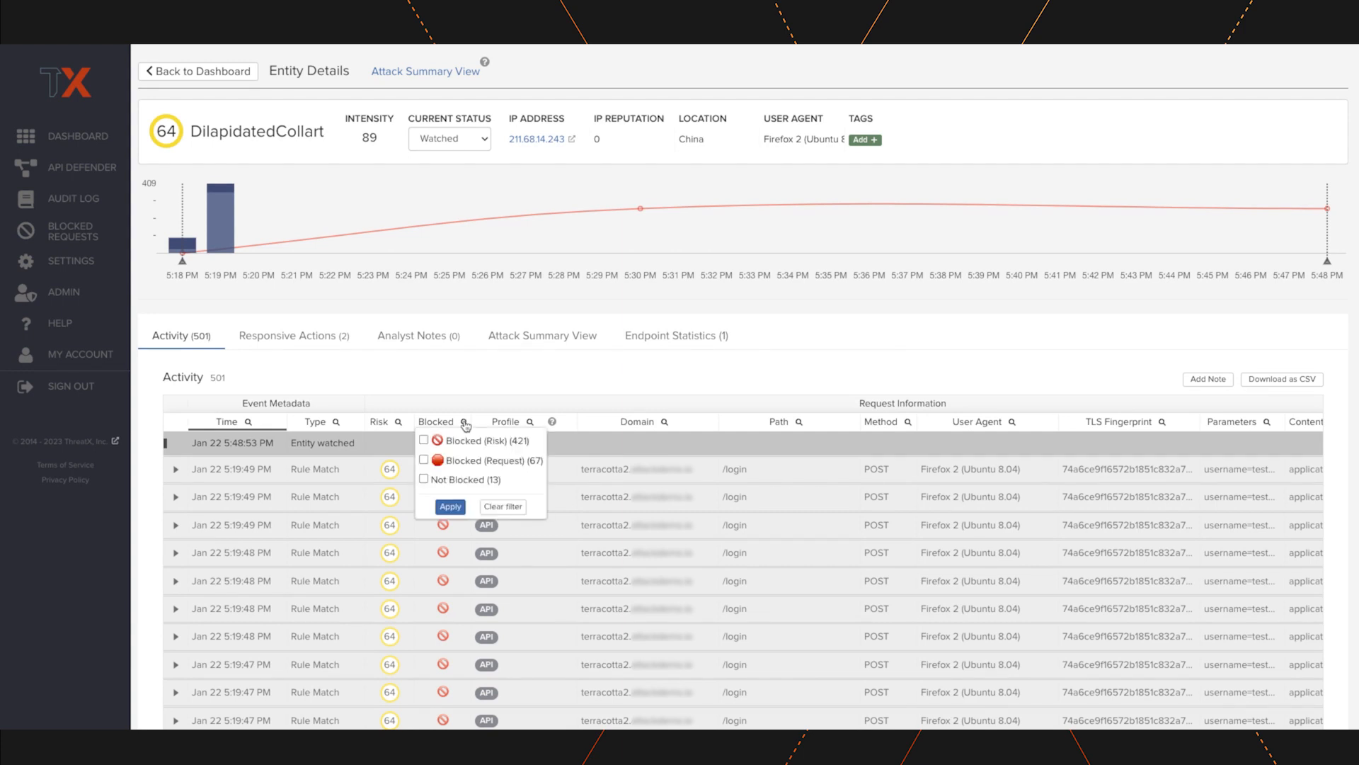
left_click(465, 401)
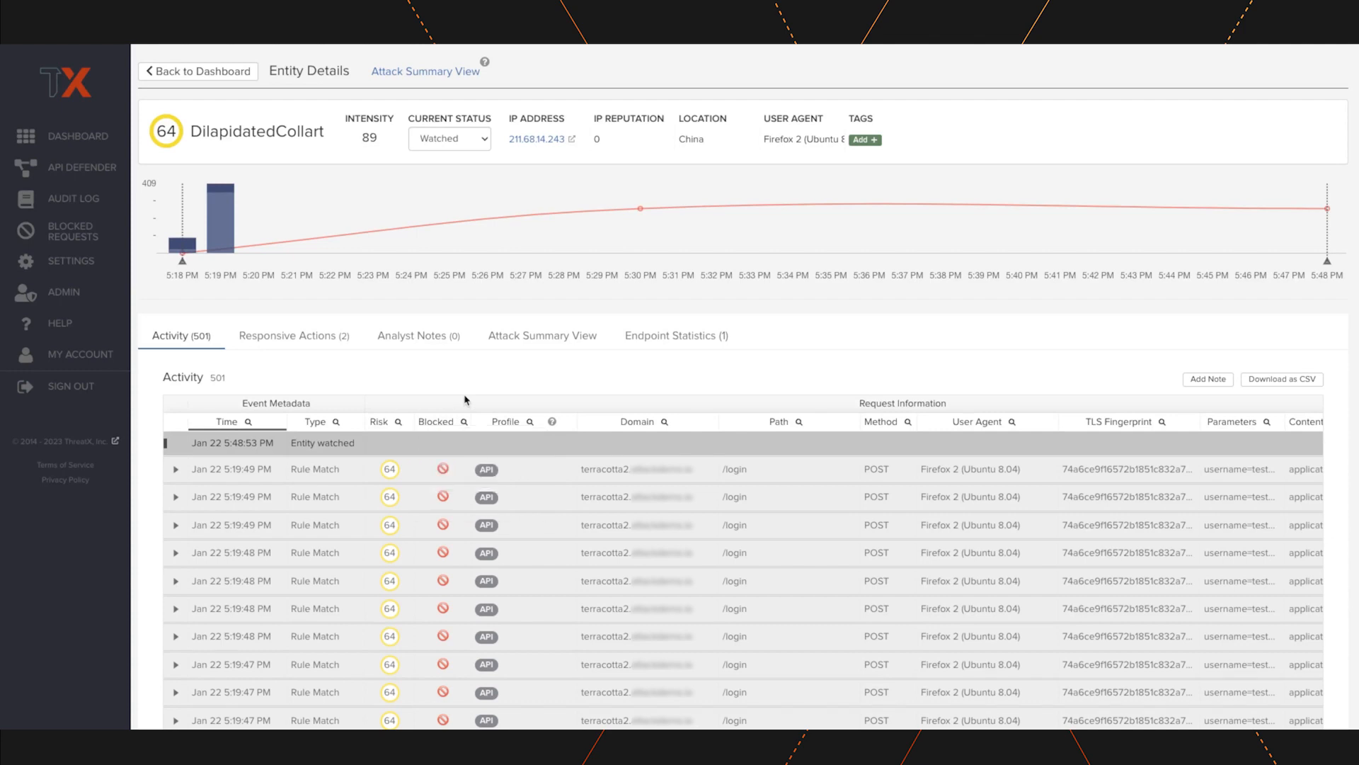
Expand the Jan 22 5:19:49 PM rule match directly below the Entity watched row, read its request details, and collapse it.
left_click(175, 469)
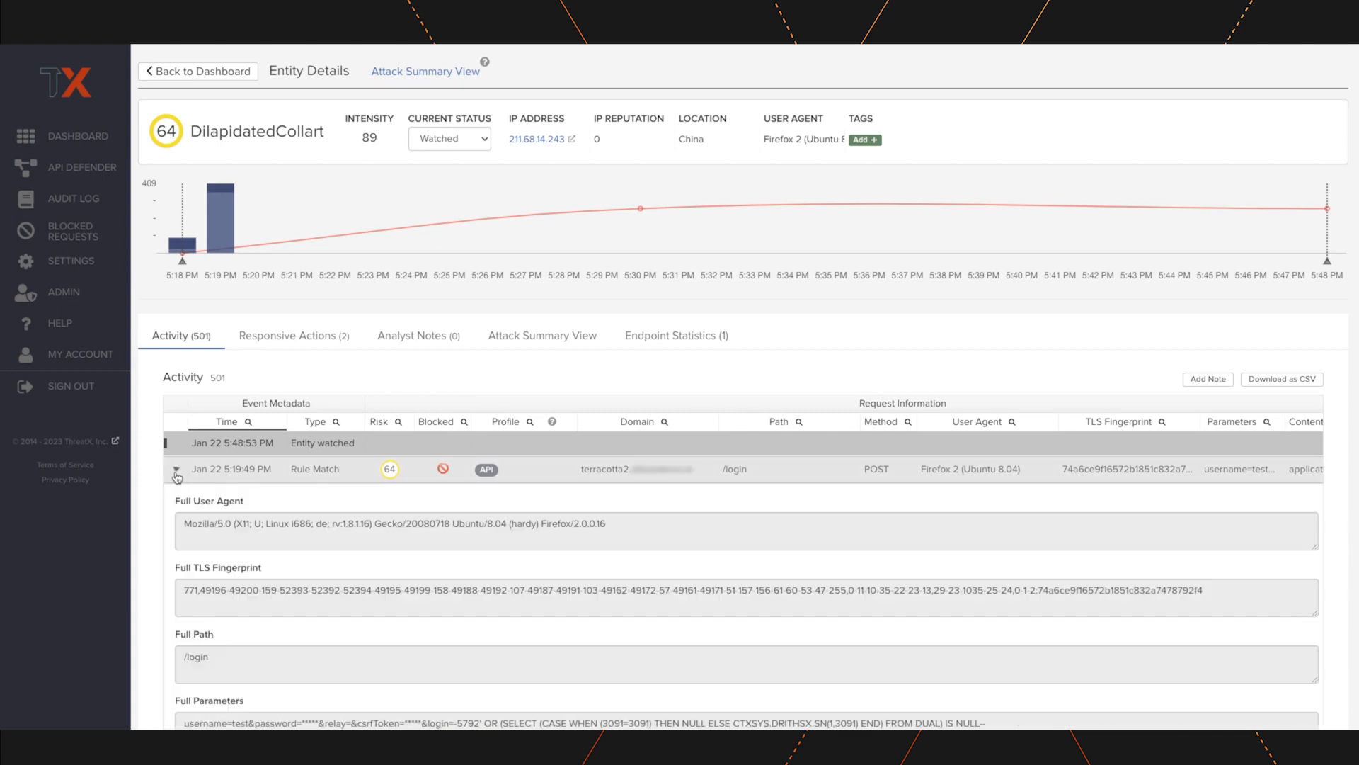
scroll(169, 543, "down", 2)
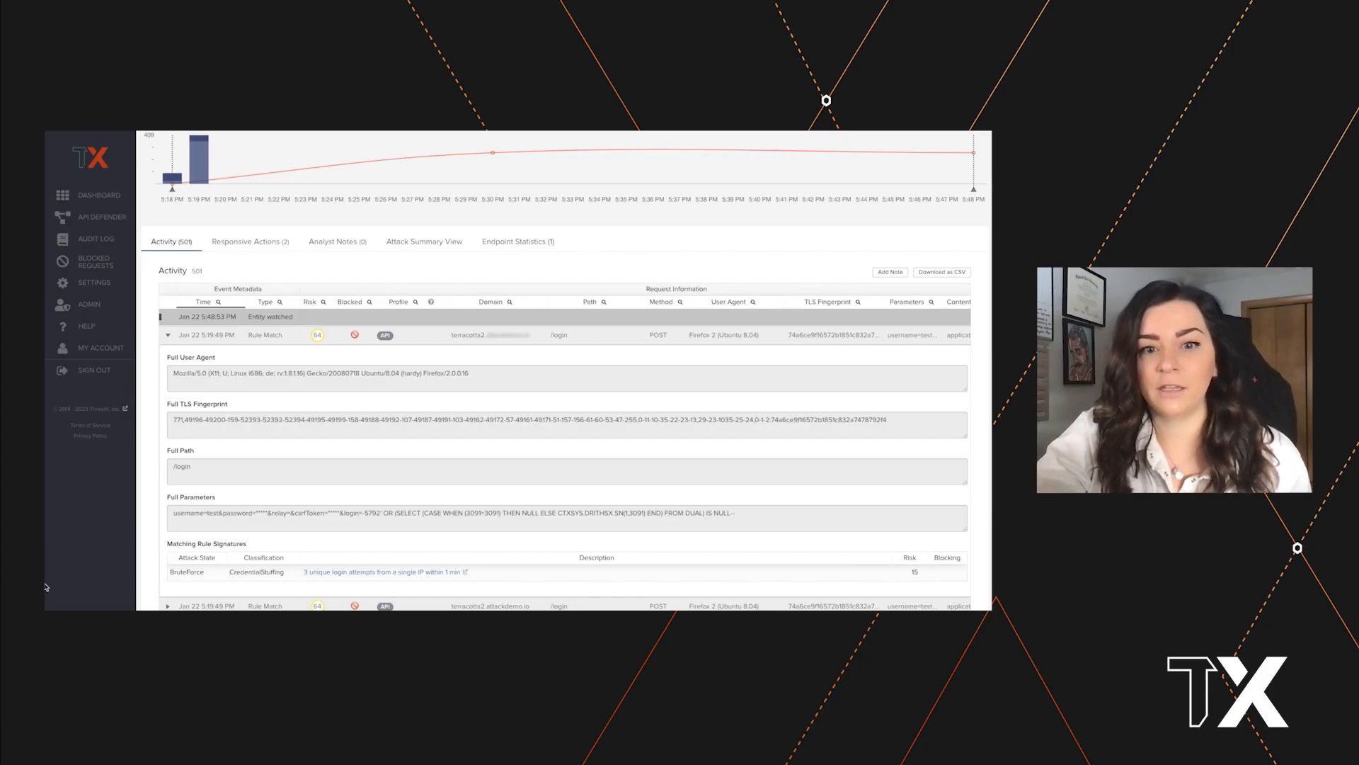
scroll(168, 325, "down", 1)
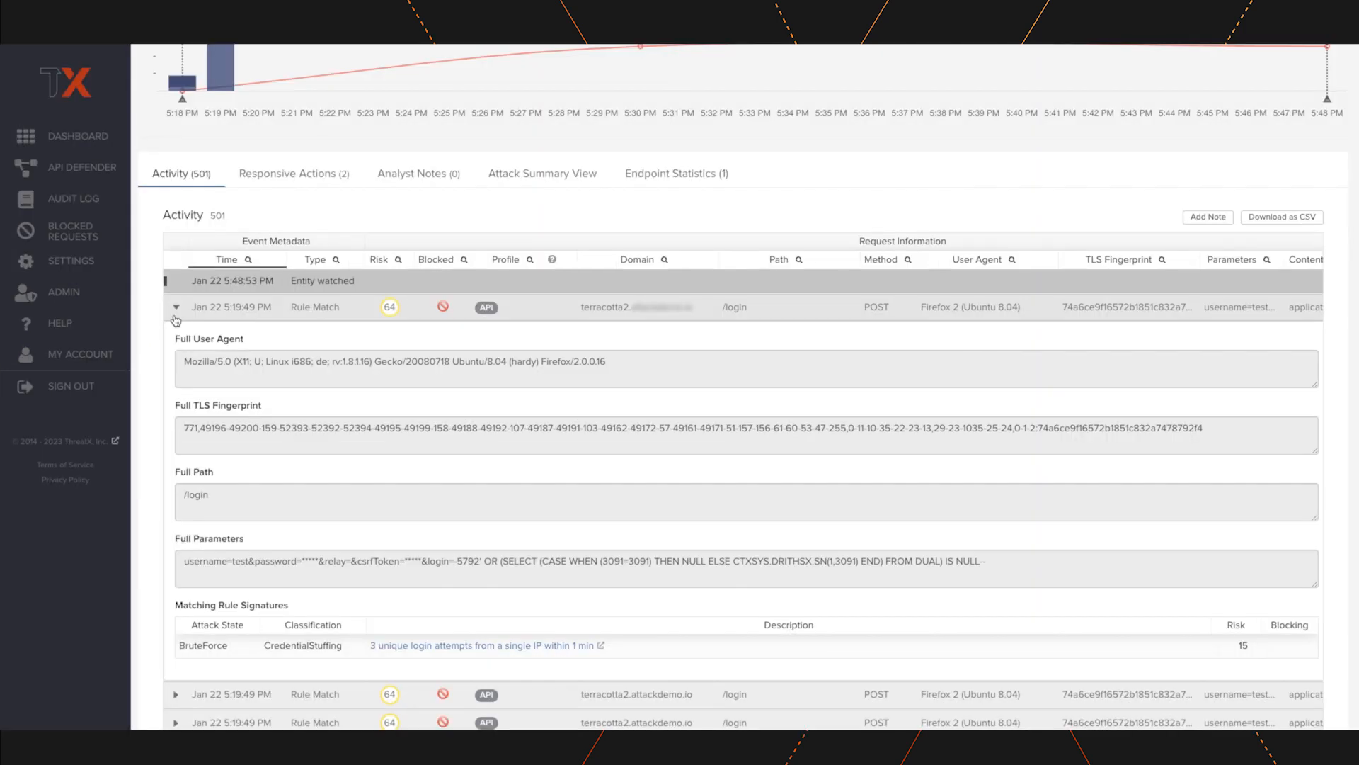
left_click(168, 316)
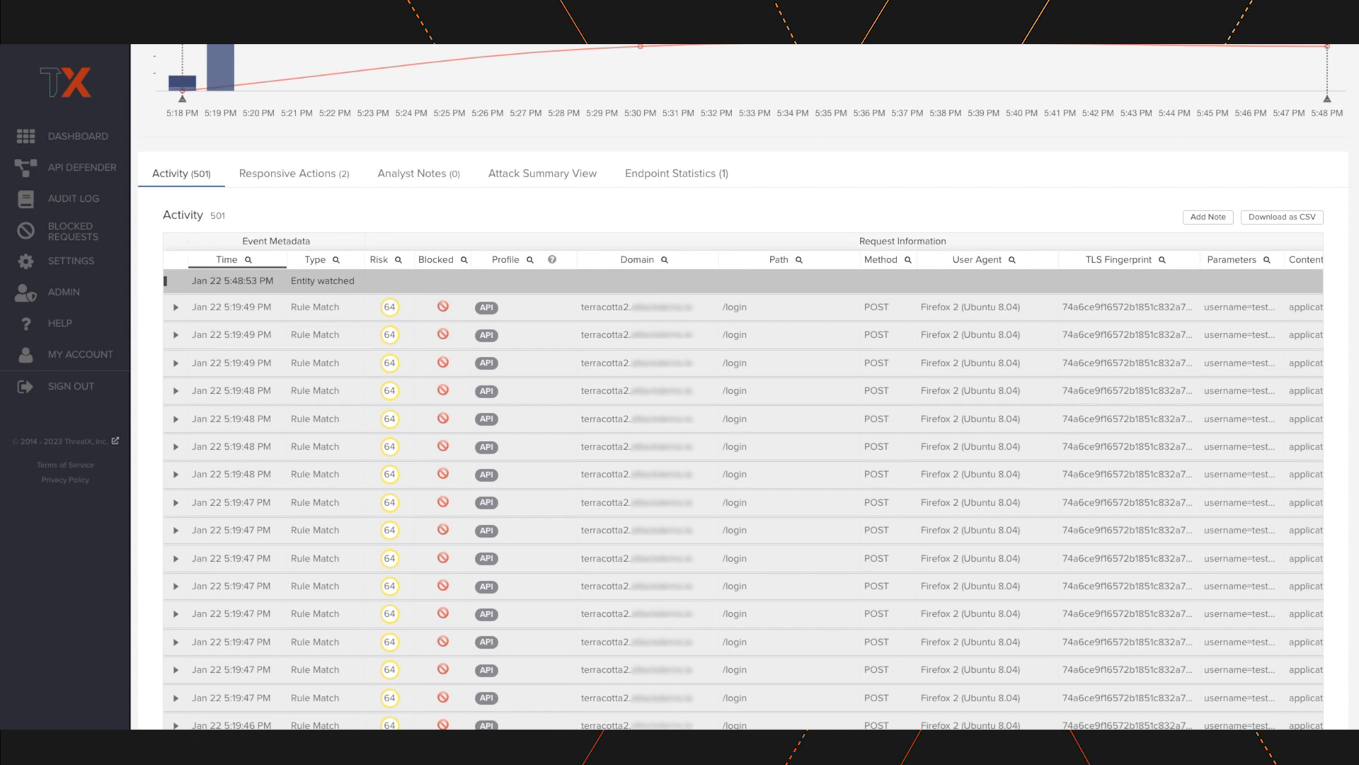
Filter the entity's activity to Blocked (Request) events and expand the details of the first listed event.
left_click(464, 261)
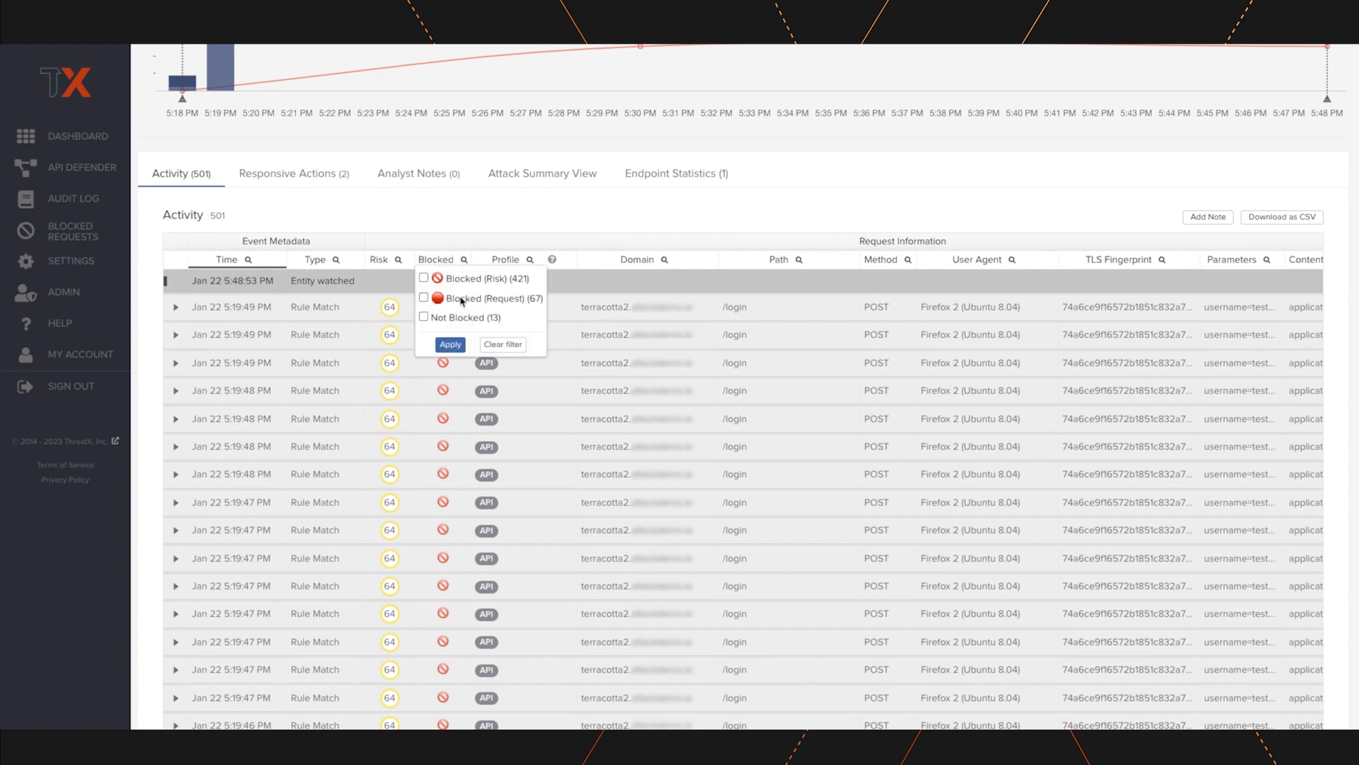
left_click(459, 300)
left_click(450, 345)
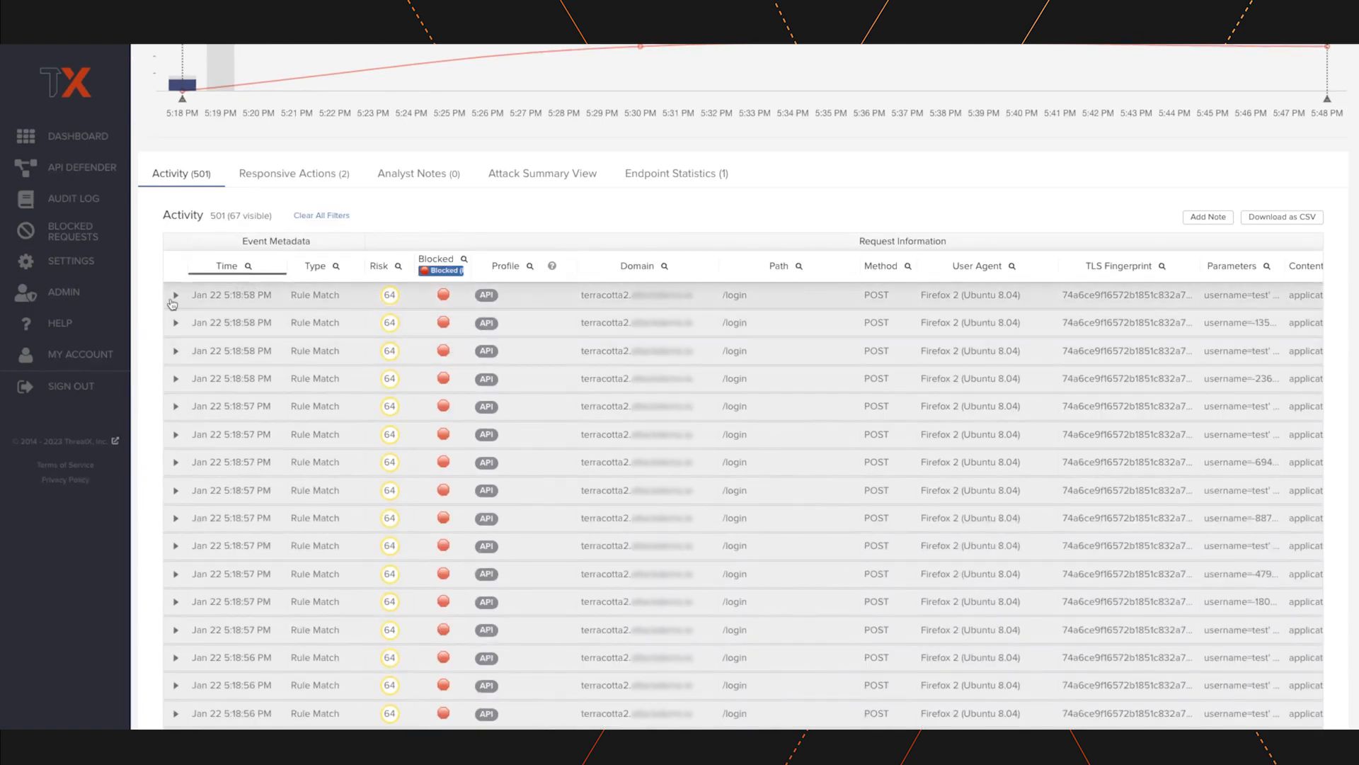
left_click(175, 295)
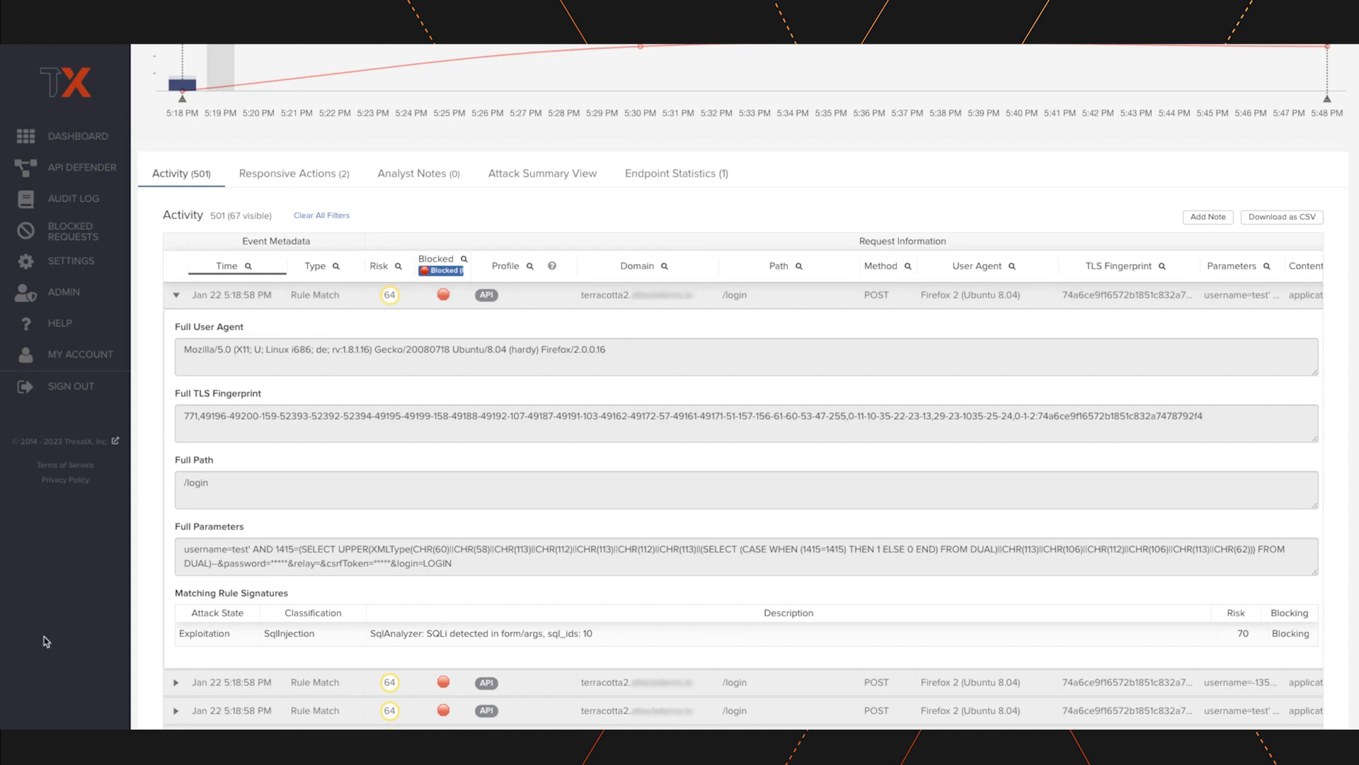
Clear the Blocked column filter so the entity's full activity list is shown.
left_click(465, 259)
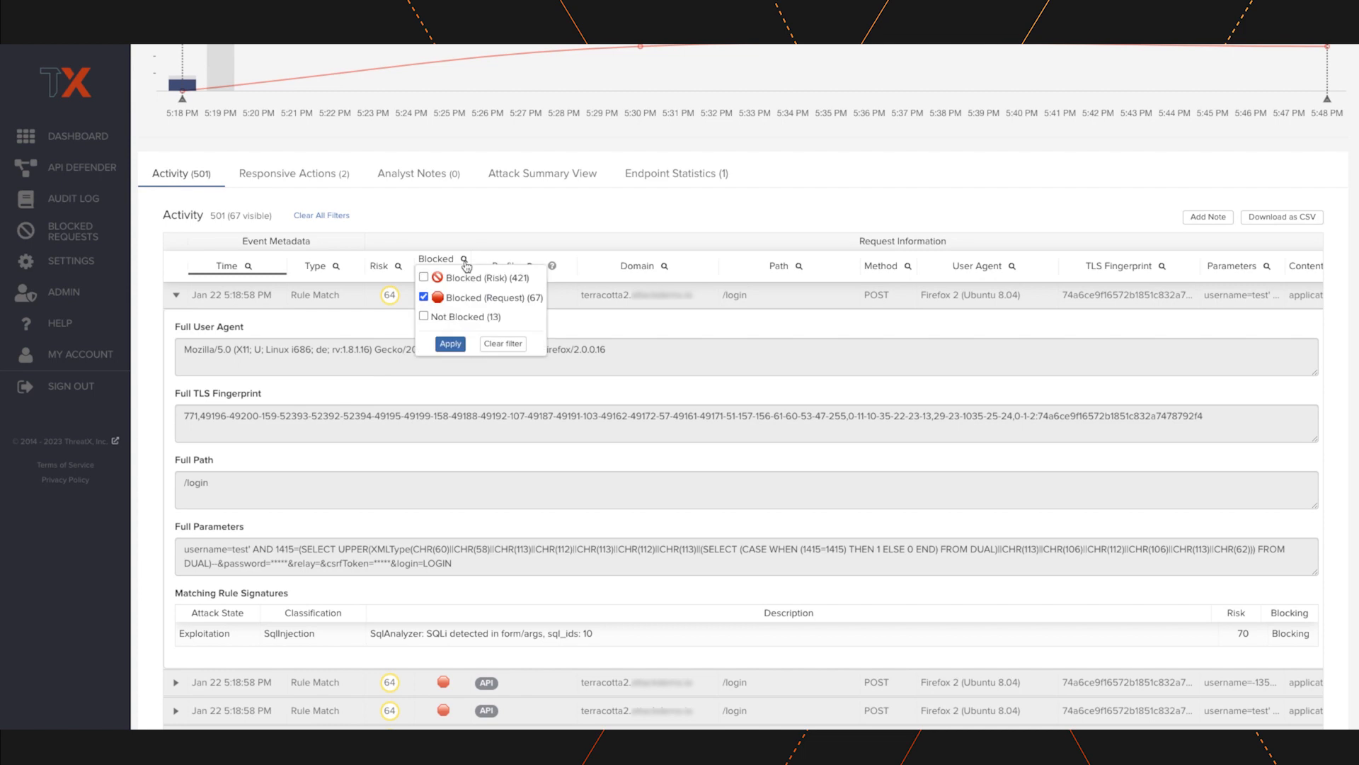
left_click(489, 345)
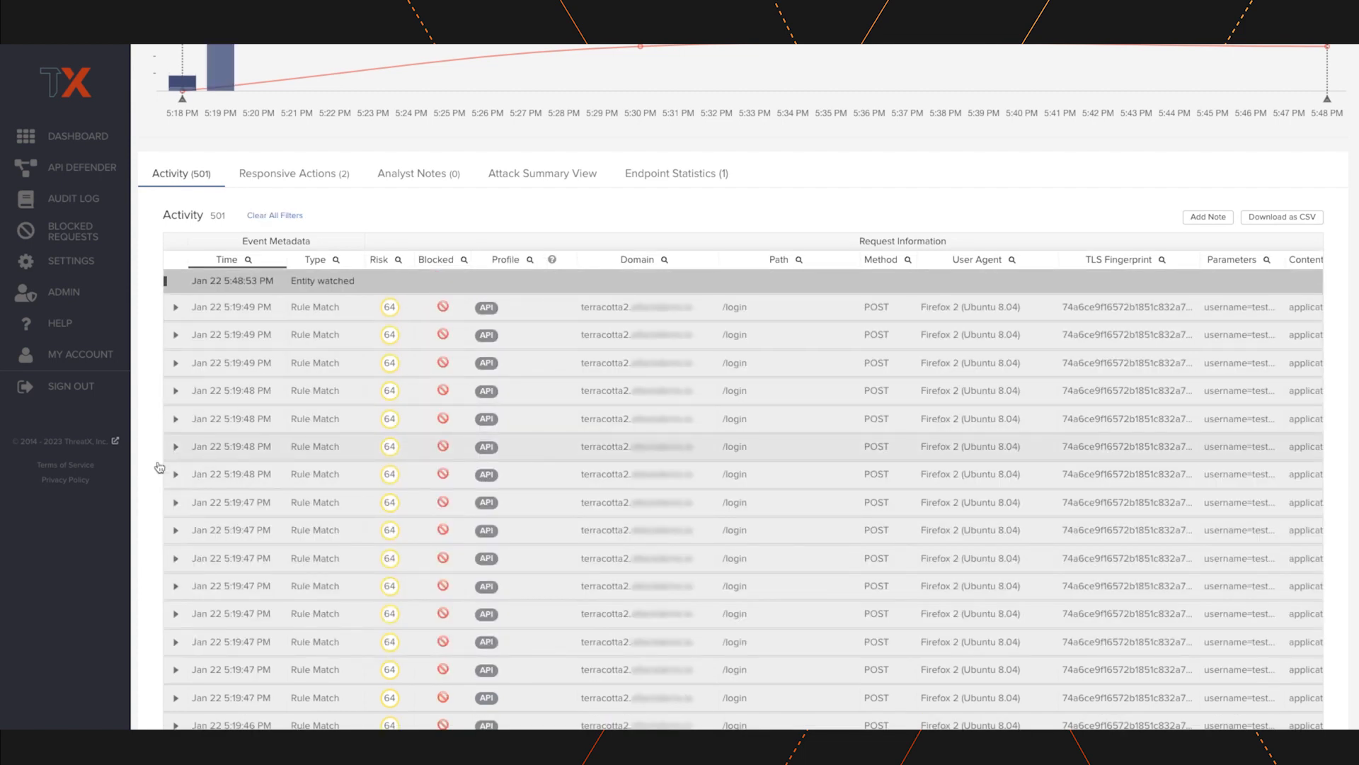
scroll(138, 454, "up", 3)
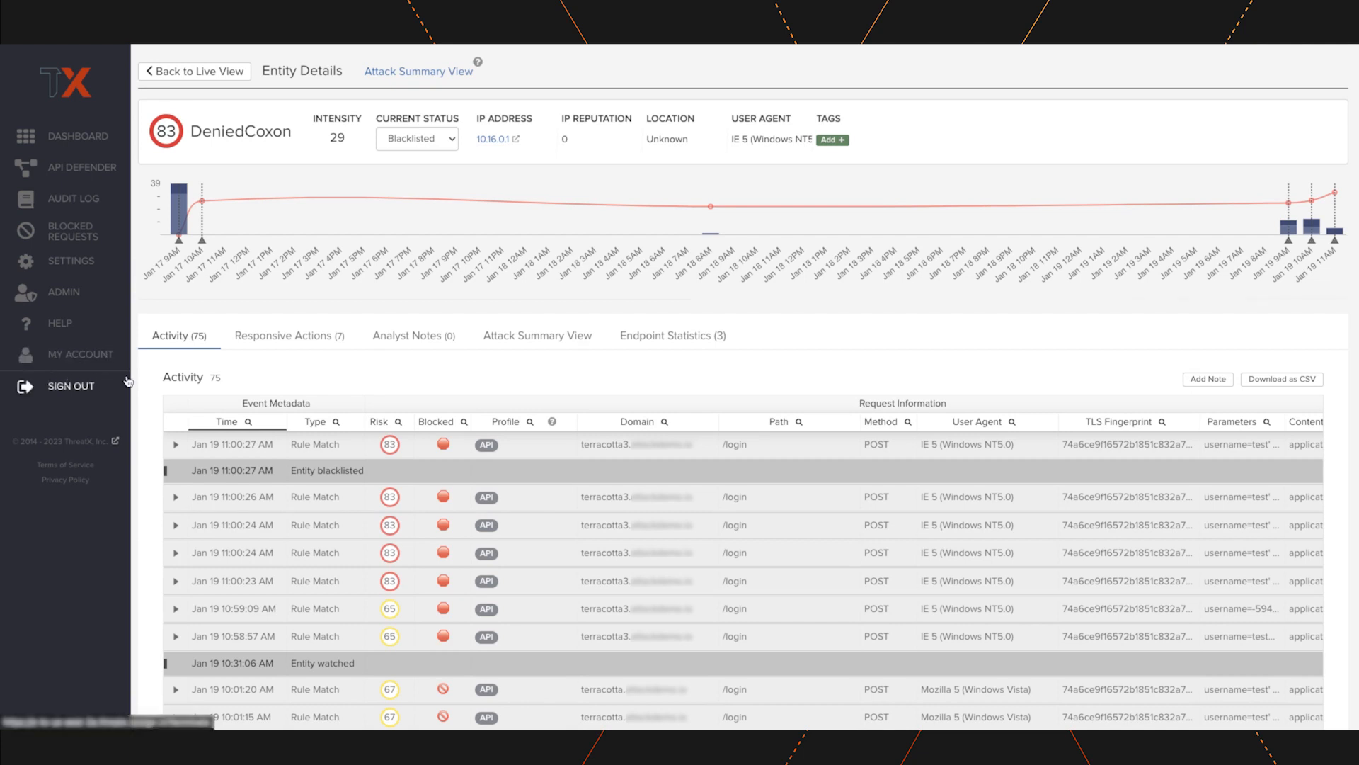
Review the DeniedCoxon entity's responsive actions, return to its activity list, and open its endpoint statistics.
left_click(305, 347)
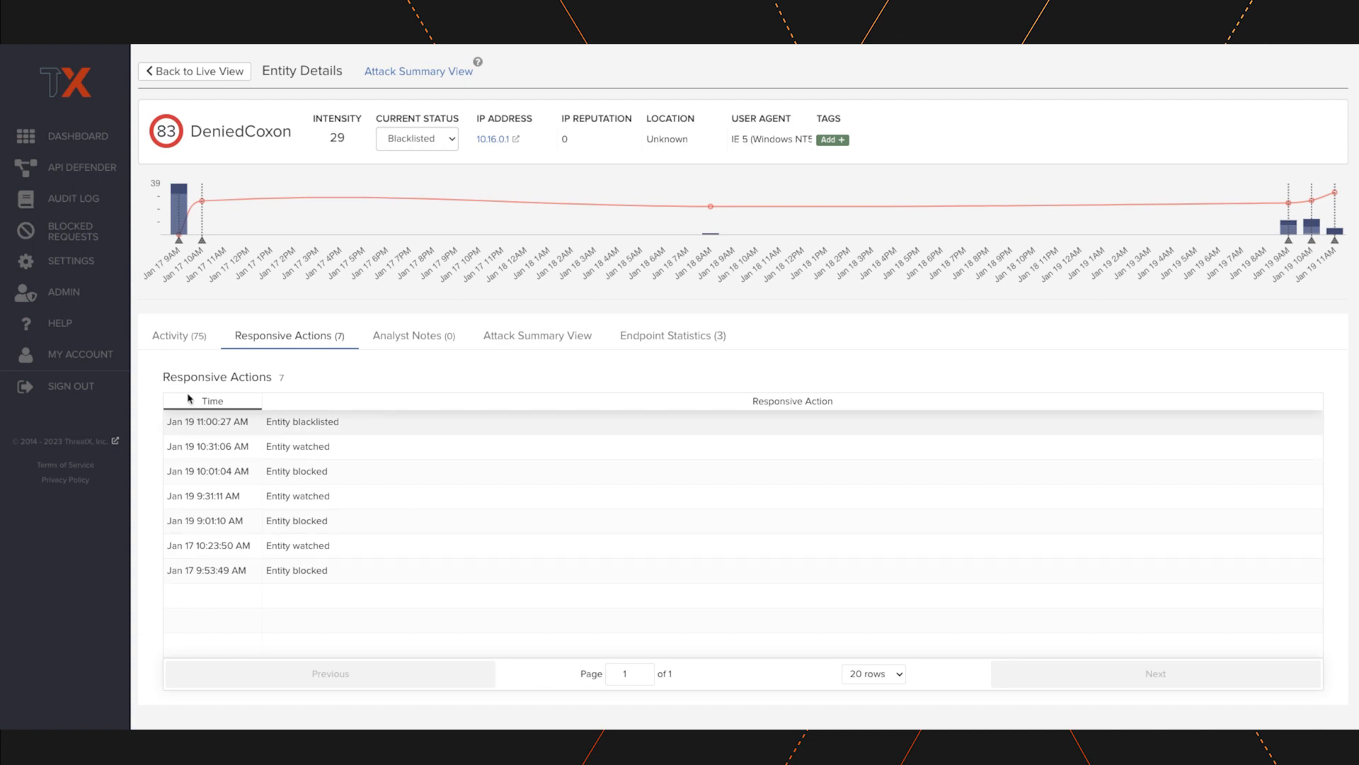
left_click(167, 337)
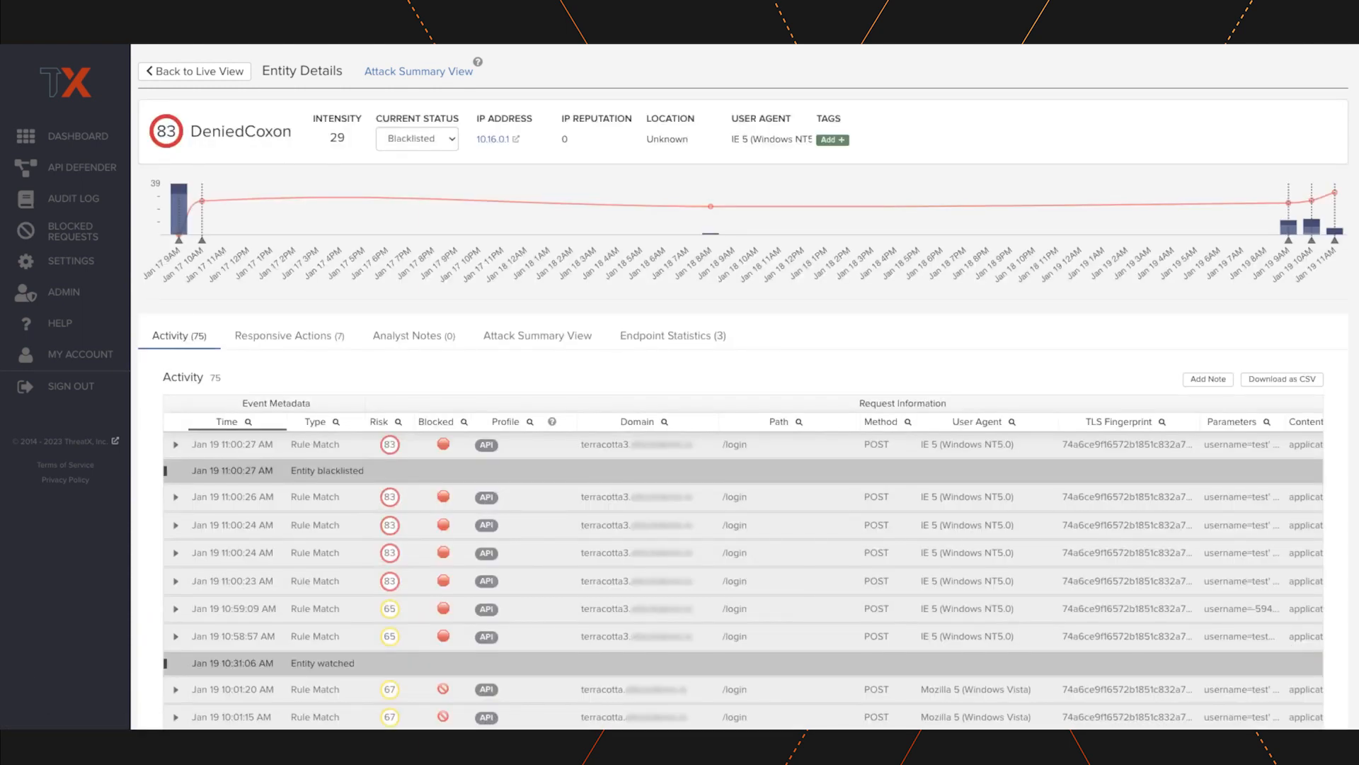
left_click(644, 343)
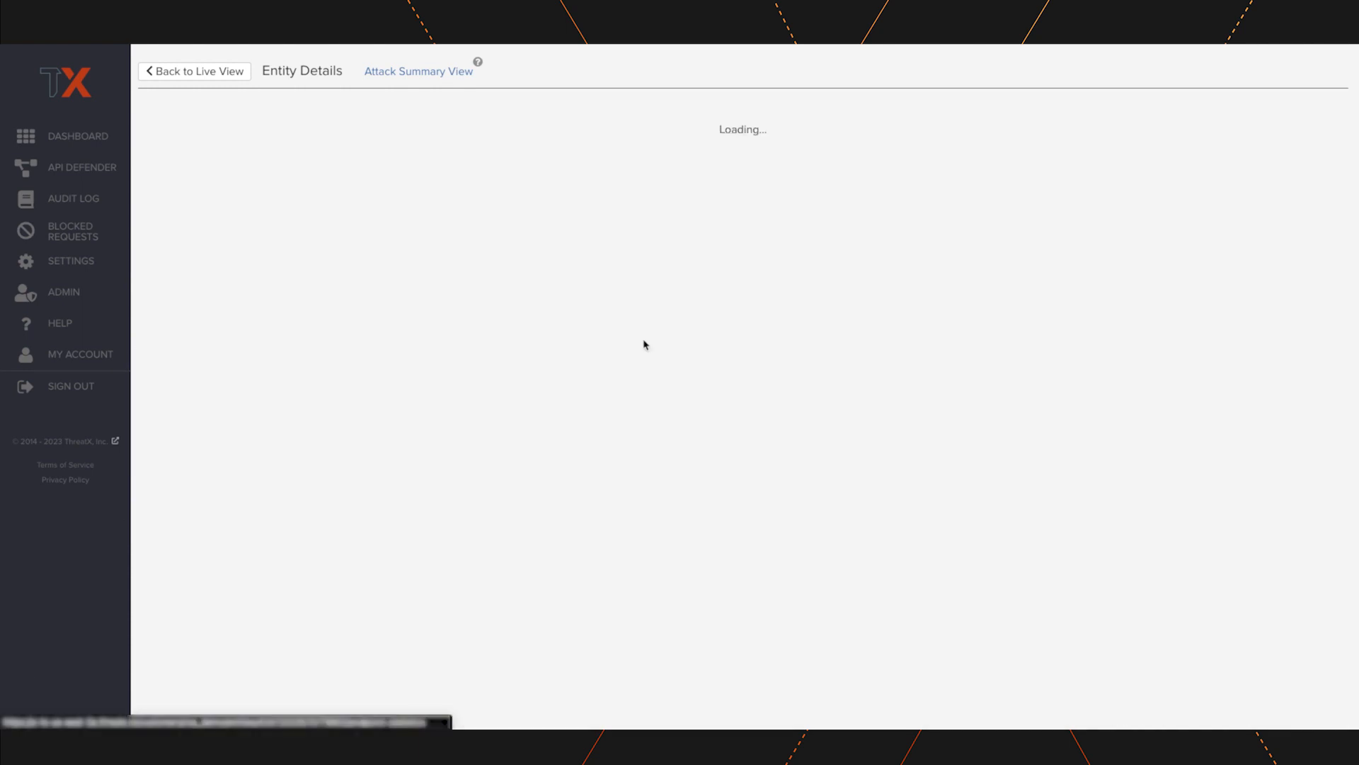